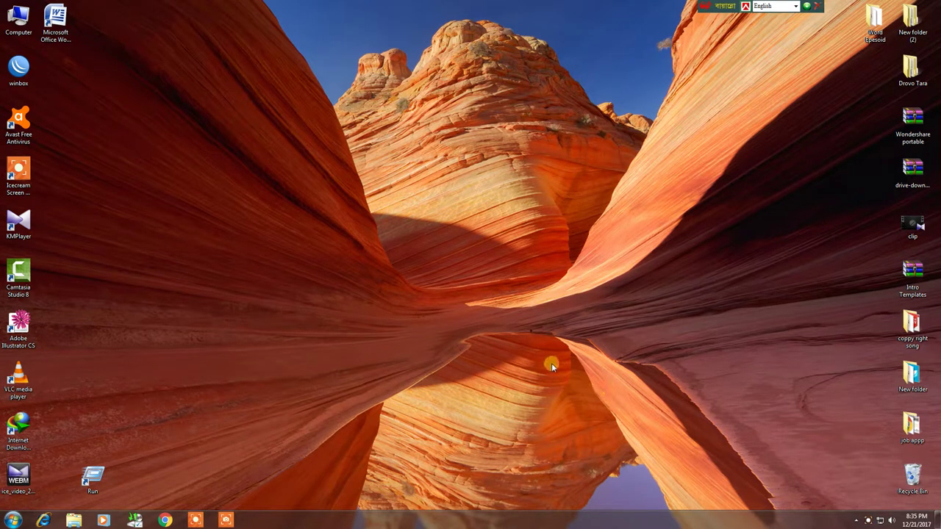
- Refresh the desktop twice from its right-click menu
{"action": "right_click", "coordinate": [393, 101]}
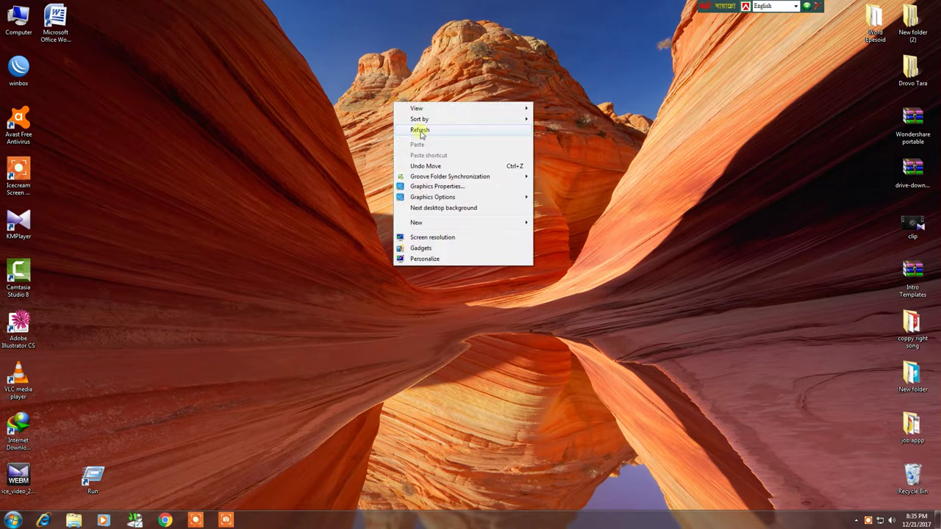
{"action": "left_click", "coordinate": [421, 131]}
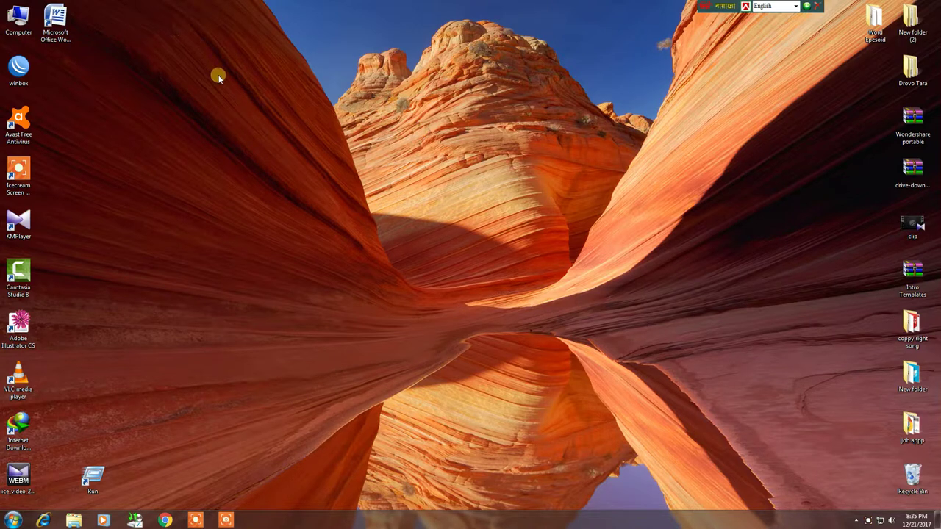
{"action": "right_click", "coordinate": [255, 47]}
{"action": "left_click", "coordinate": [277, 75]}
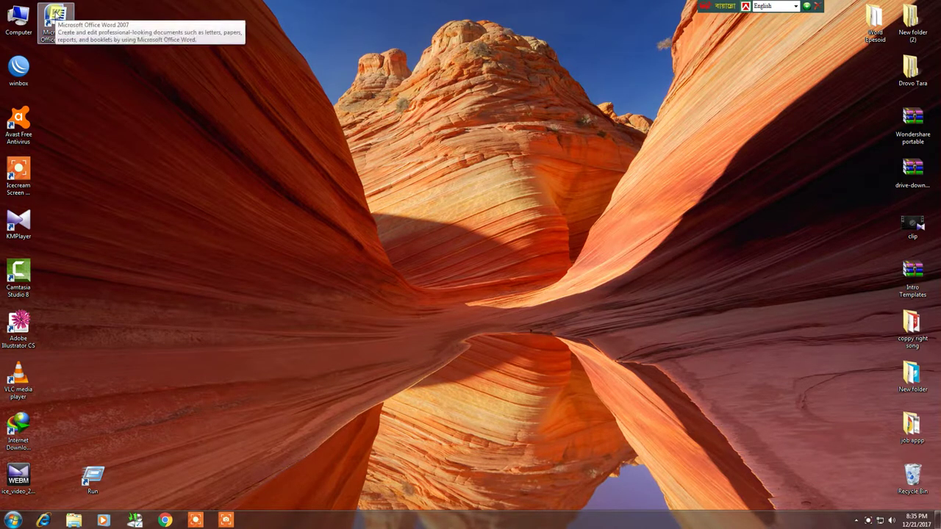
- Launch Word 2007 and pick the orange gradient WordArt style from the Insert tab
{"action": "double_click", "coordinate": [55, 19]}
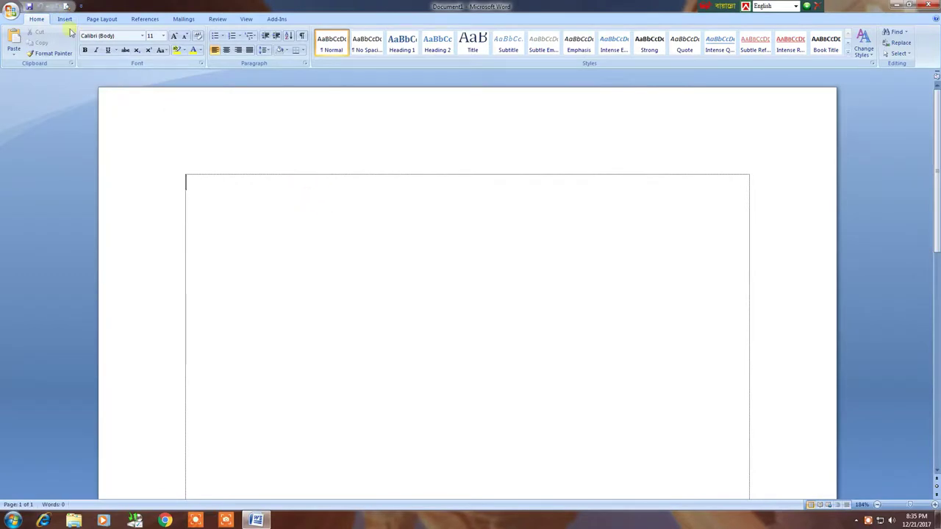
{"action": "left_click", "coordinate": [65, 18]}
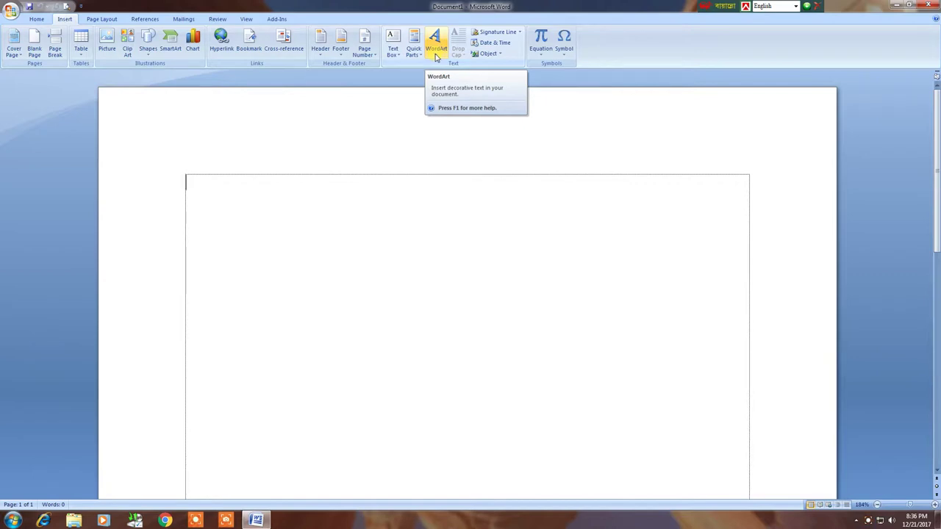
{"action": "left_click", "coordinate": [436, 57]}
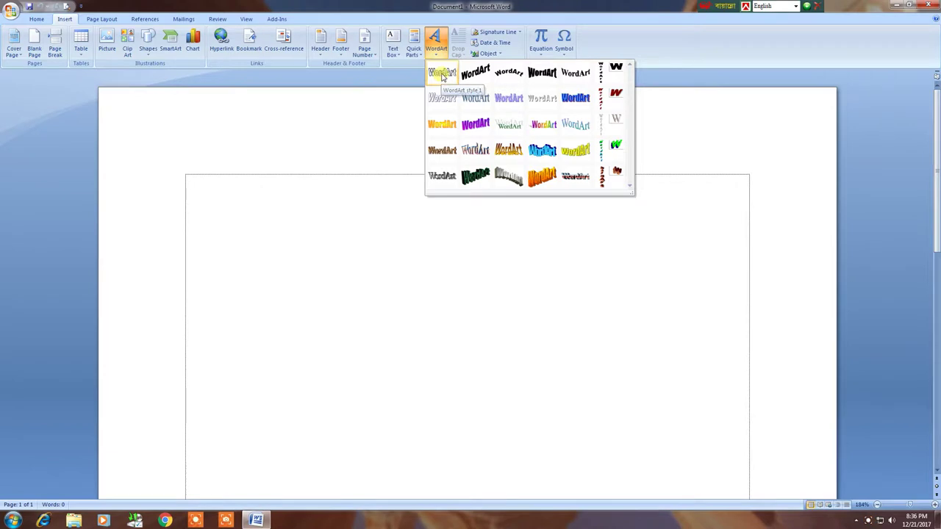
{"action": "left_click", "coordinate": [451, 126]}
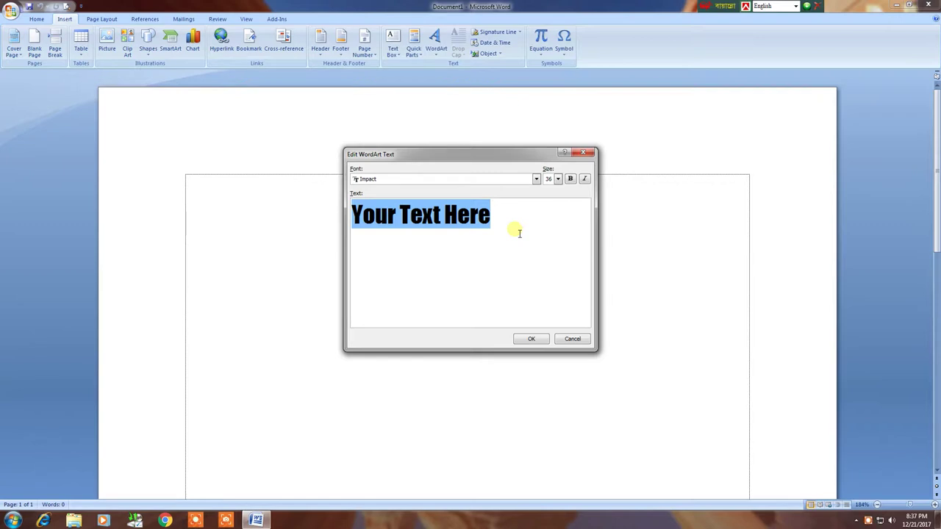
- Enter 'Macrosoft Corporation' as WordArt in Incised901 Bd BT, size 28, and place it
{"action": "type", "text": "Ma"}
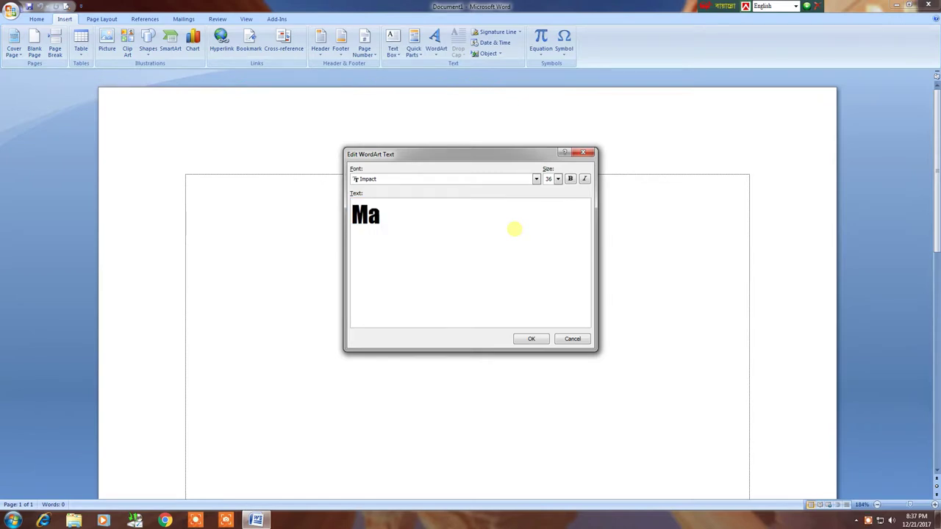
{"action": "type", "text": "crosoft"}
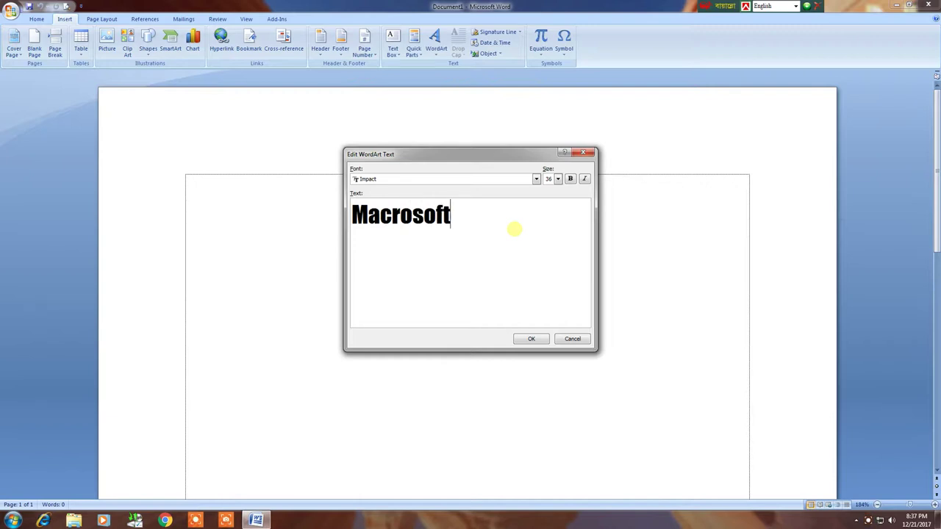
{"action": "type", "text": " Corpo"}
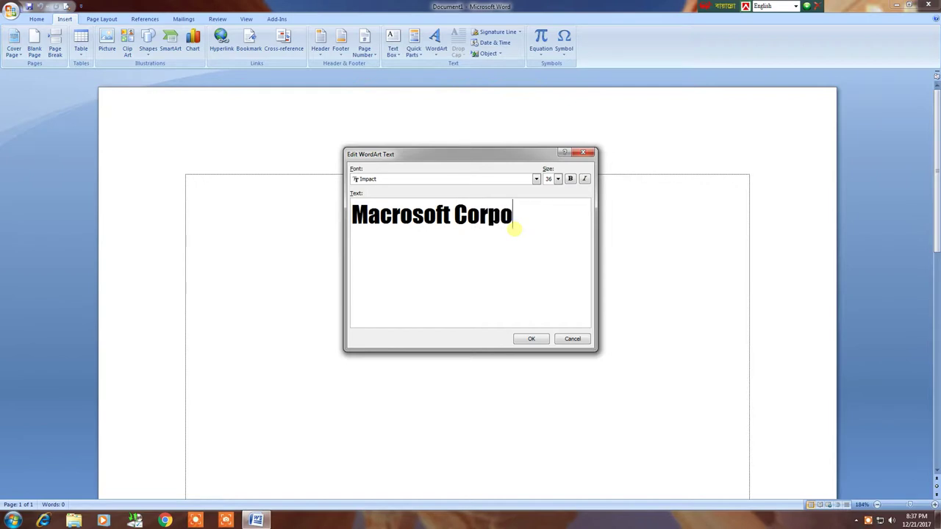
{"action": "type", "text": "ration"}
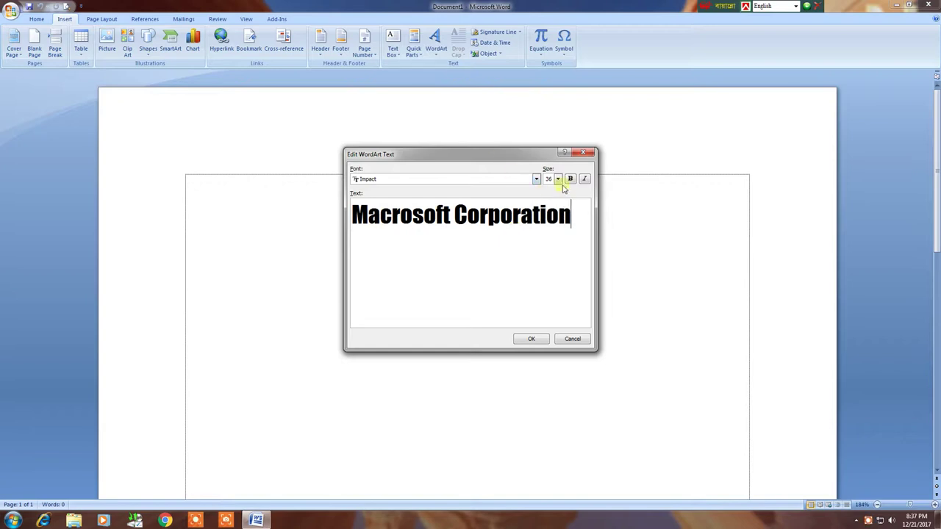
{"action": "left_click_drag", "start_coordinate": [572, 215], "coordinate": [353, 214]}
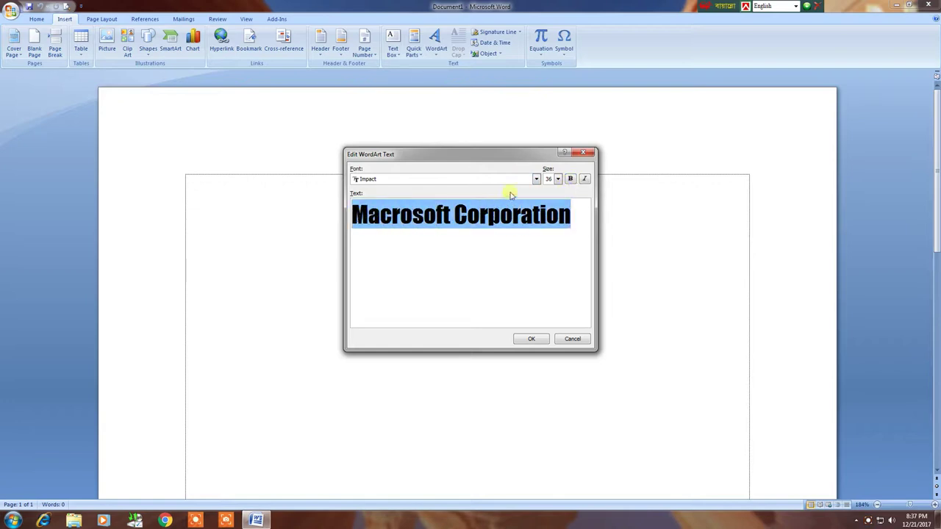
{"action": "left_click", "coordinate": [537, 179]}
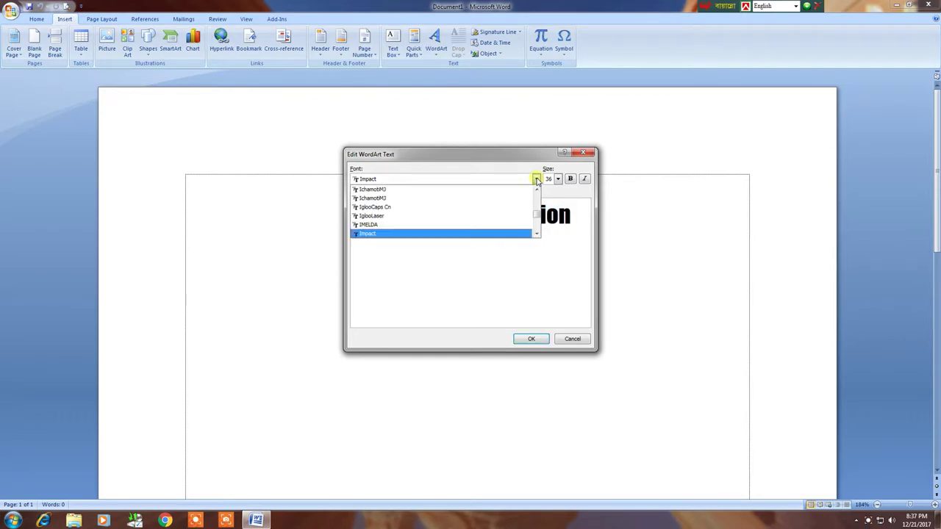
{"action": "scroll", "coordinate": [469, 225], "scroll_direction": "down", "scroll_amount": 1}
{"action": "scroll", "coordinate": [469, 225], "scroll_direction": "down", "scroll_amount": 1}
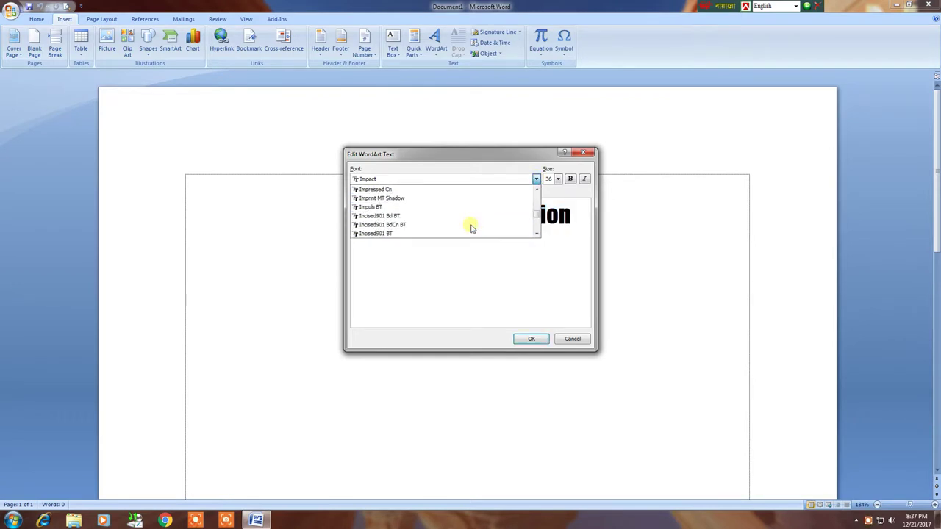
{"action": "left_click", "coordinate": [470, 214]}
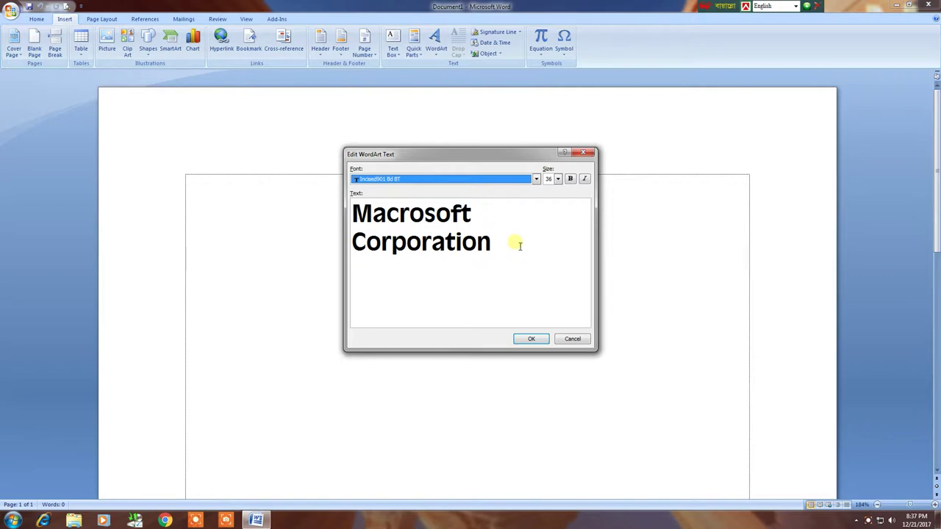
{"action": "left_click", "coordinate": [557, 184]}
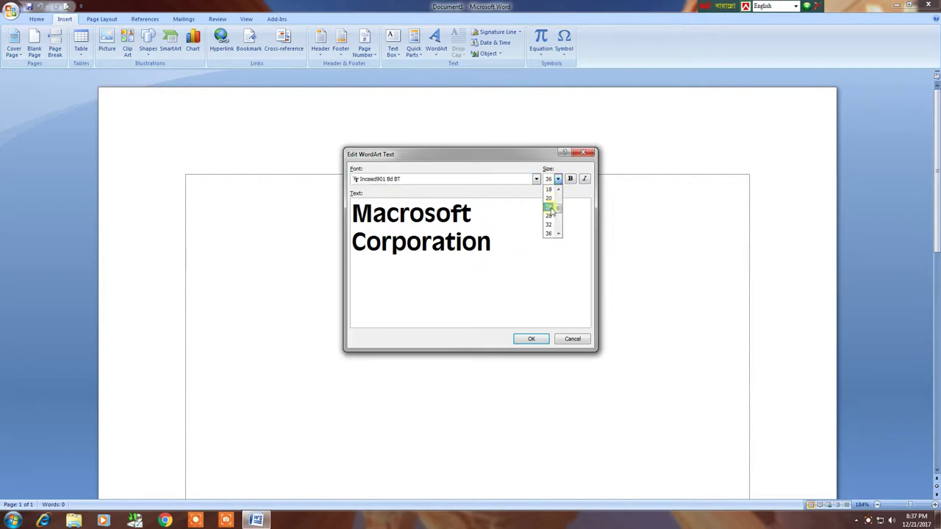
{"action": "left_click", "coordinate": [549, 213]}
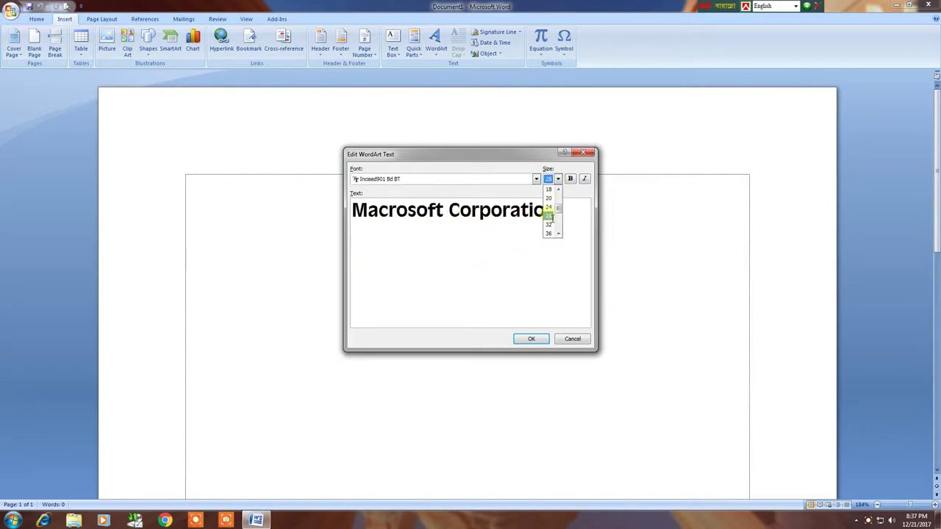
{"action": "left_click", "coordinate": [536, 339]}
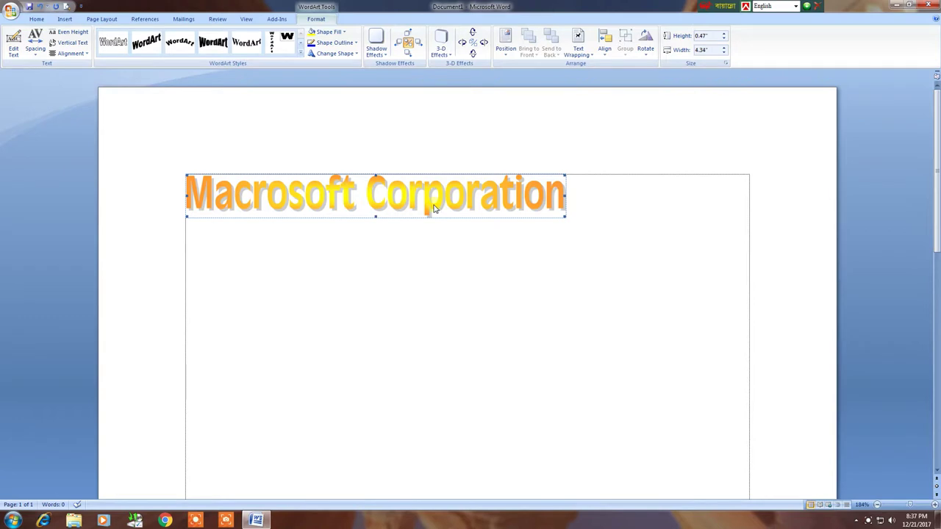
- Set the Macrosoft Corporation WordArt's text wrapping to In front of text
{"action": "left_click", "coordinate": [441, 228]}
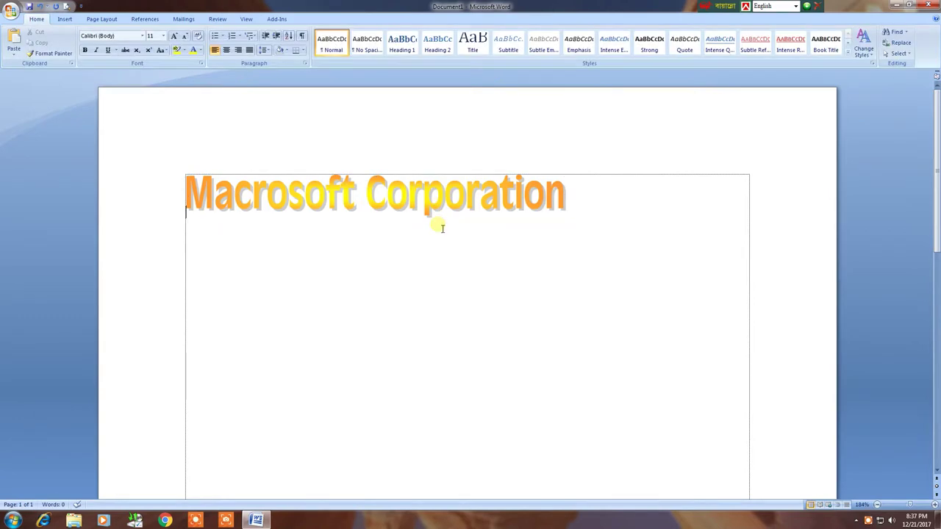
{"action": "left_click", "coordinate": [434, 209]}
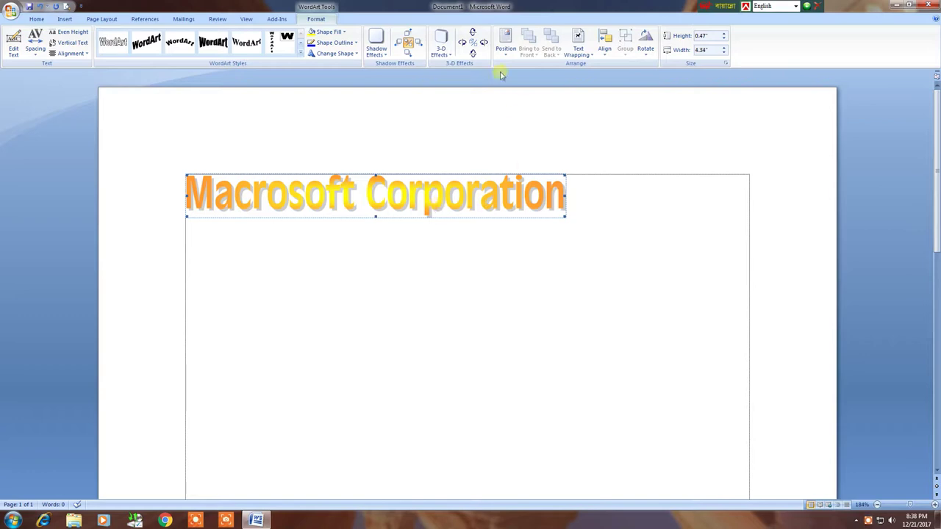
{"action": "left_click", "coordinate": [505, 44]}
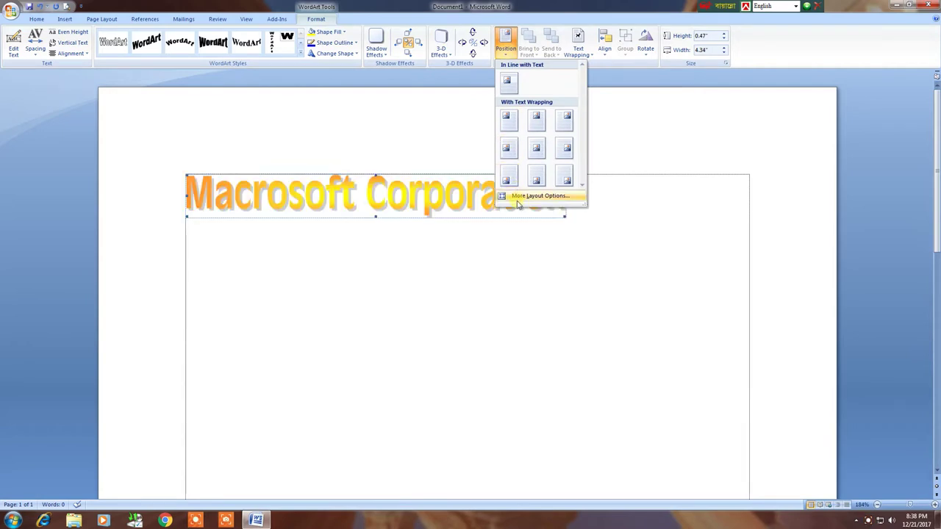
{"action": "left_click", "coordinate": [518, 197]}
{"action": "left_click", "coordinate": [448, 244]}
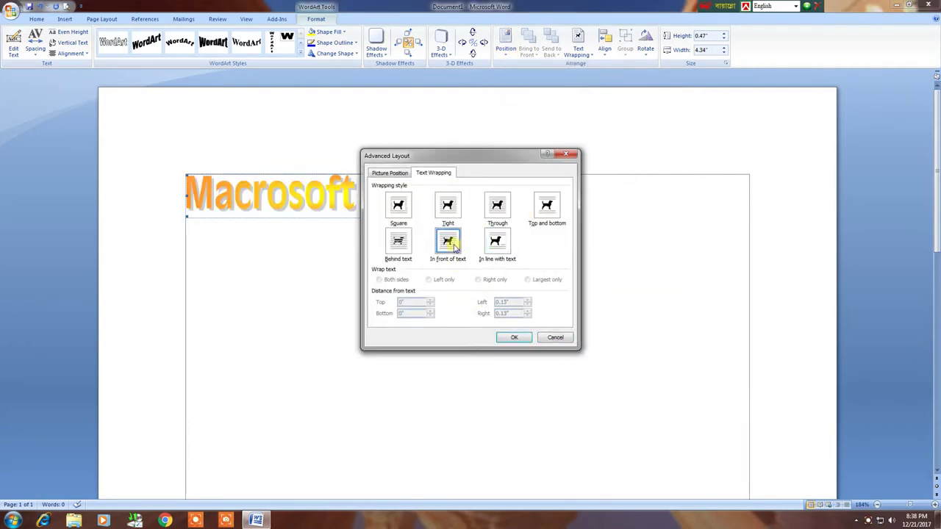
{"action": "left_click", "coordinate": [514, 337]}
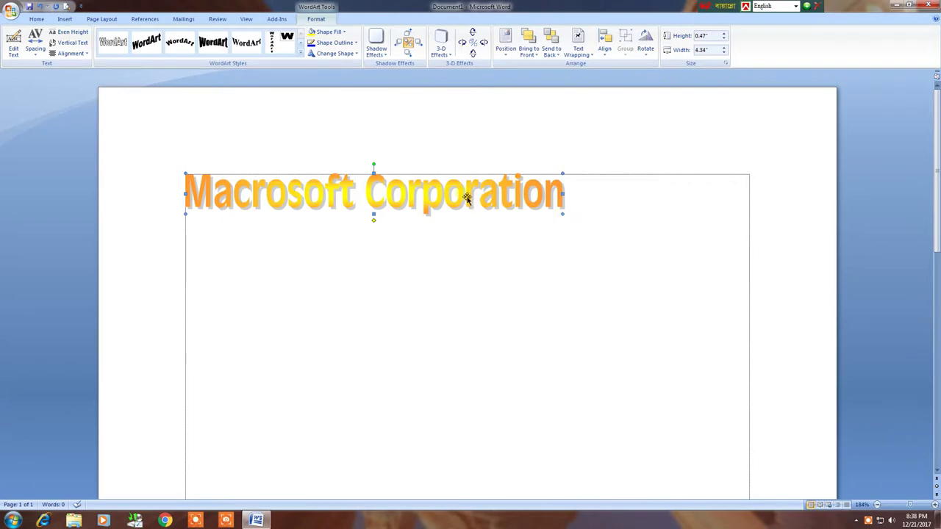
- Move the WordArt down and slant its letters with the yellow adjustment handle
{"action": "left_click_drag", "start_coordinate": [466, 198], "coordinate": [519, 279]}
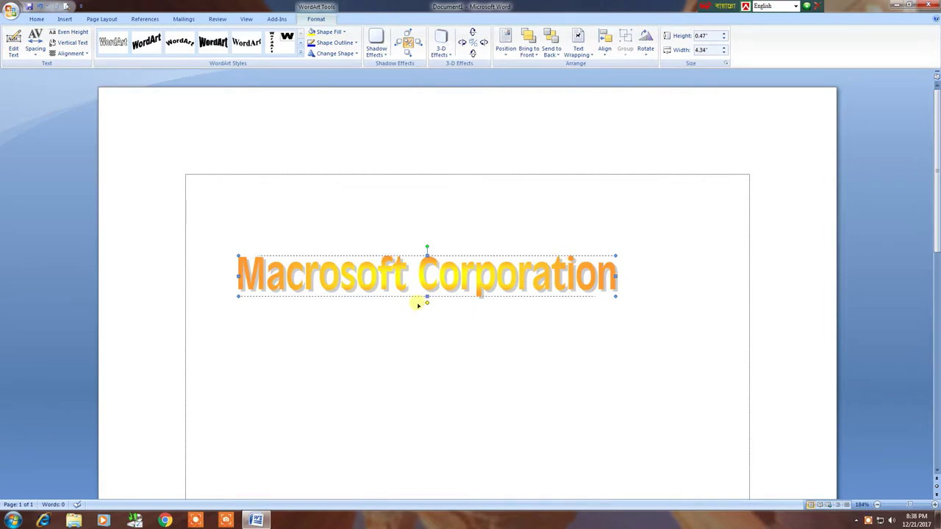
{"action": "left_click_drag", "start_coordinate": [427, 303], "coordinate": [416, 303]}
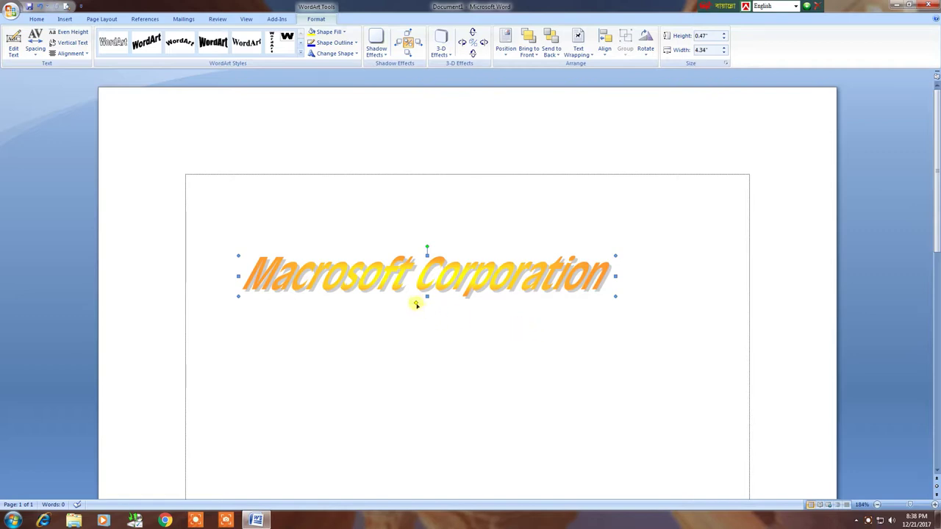
{"action": "left_click_drag", "start_coordinate": [416, 304], "coordinate": [424, 305]}
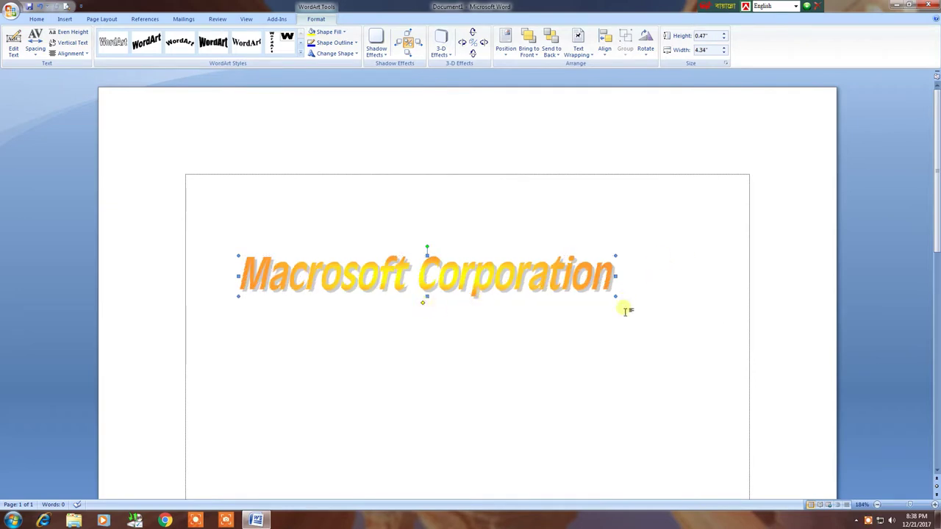
- Enlarge the WordArt to 1.29" by 5.32" and place it at the page top
{"action": "mouse_move", "coordinate": [617, 298]}
{"action": "left_mouse_down"}
{"action": "mouse_move", "coordinate": [635, 369]}
{"action": "mouse_move", "coordinate": [702, 369]}
{"action": "left_mouse_up"}
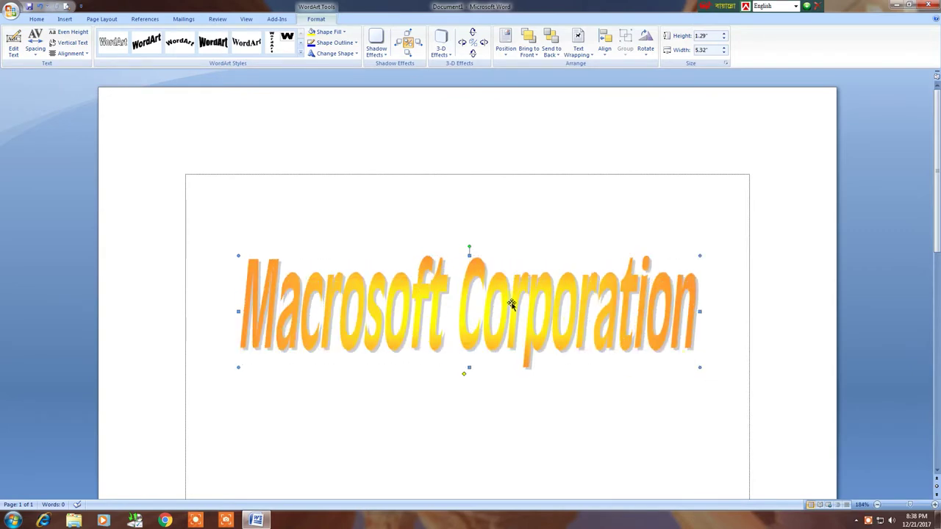
{"action": "left_click_drag", "start_coordinate": [508, 296], "coordinate": [497, 170]}
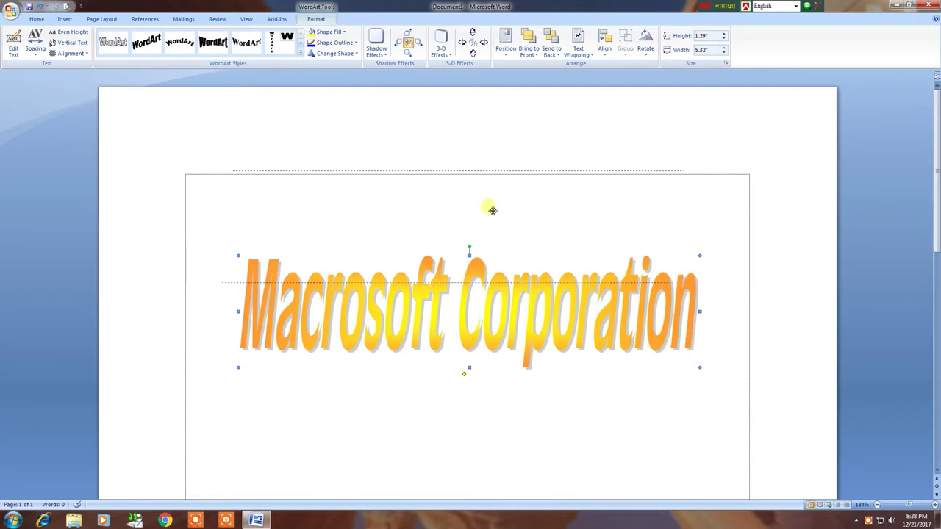
{"action": "left_click_drag", "start_coordinate": [497, 170], "coordinate": [497, 162]}
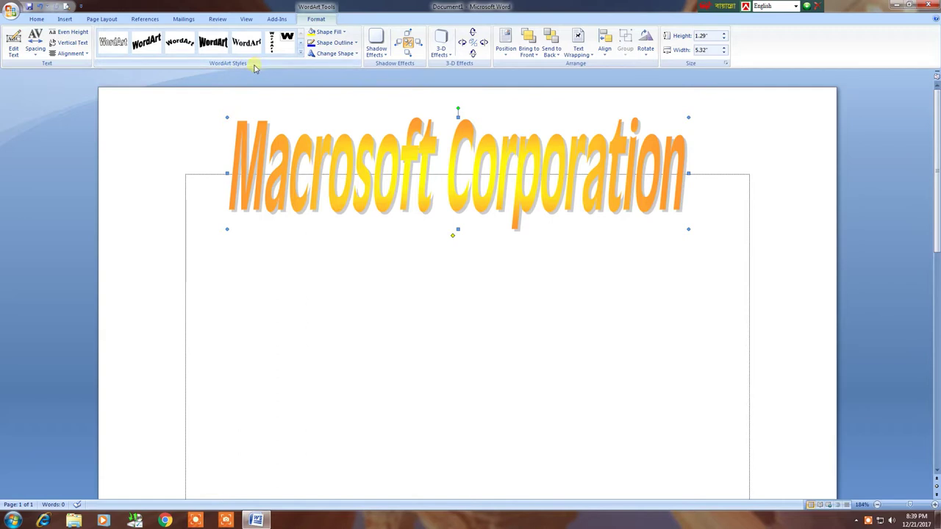
- Apply arched WordArt style 3 and drag the WordArt down into the page body
{"action": "left_click", "coordinate": [301, 55]}
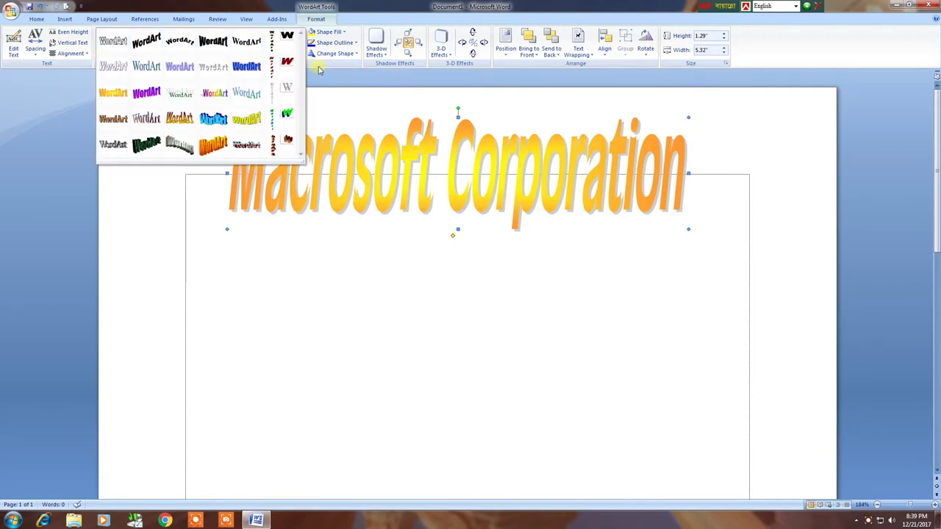
{"action": "left_click", "coordinate": [213, 144]}
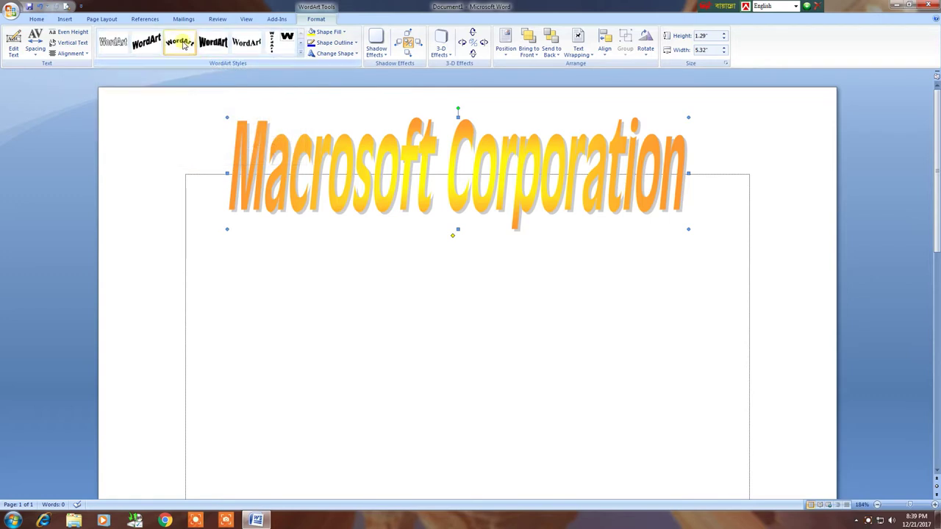
{"action": "left_click", "coordinate": [183, 45]}
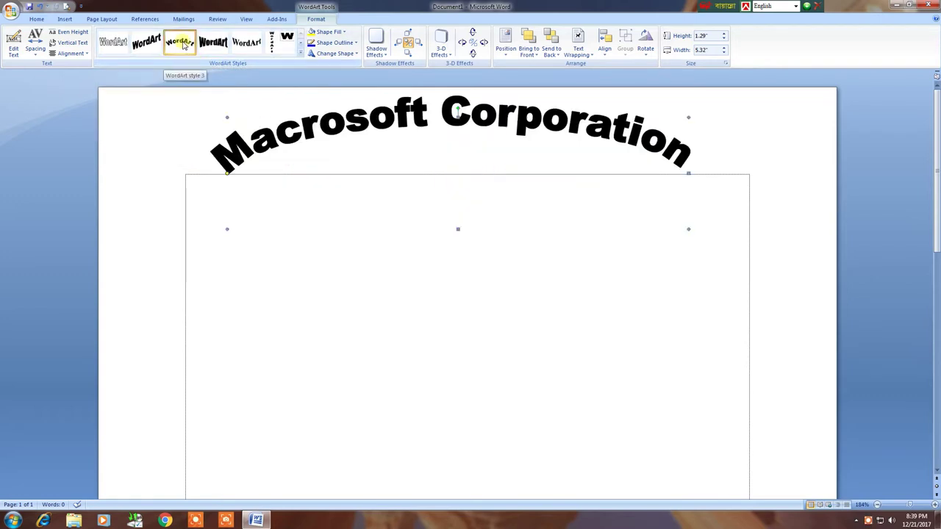
{"action": "left_click_drag", "start_coordinate": [423, 121], "coordinate": [427, 207]}
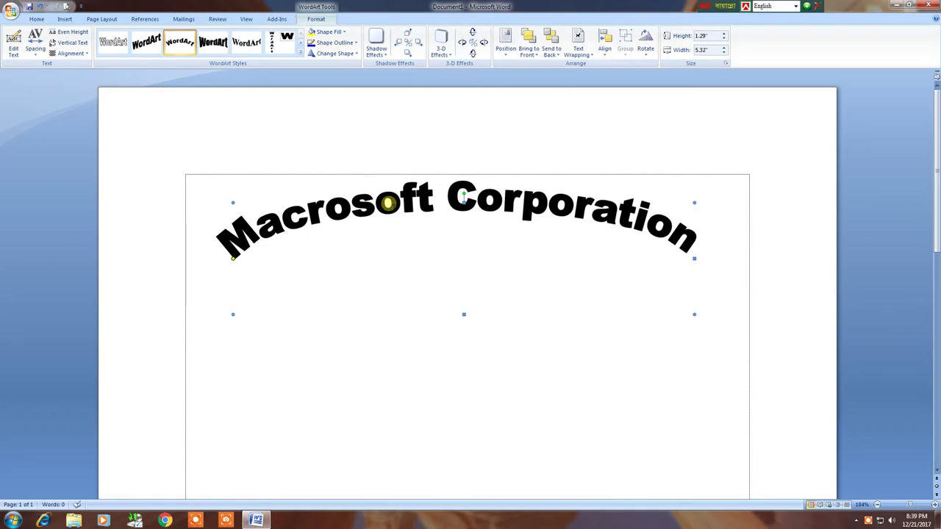
{"action": "left_click", "coordinate": [342, 33]}
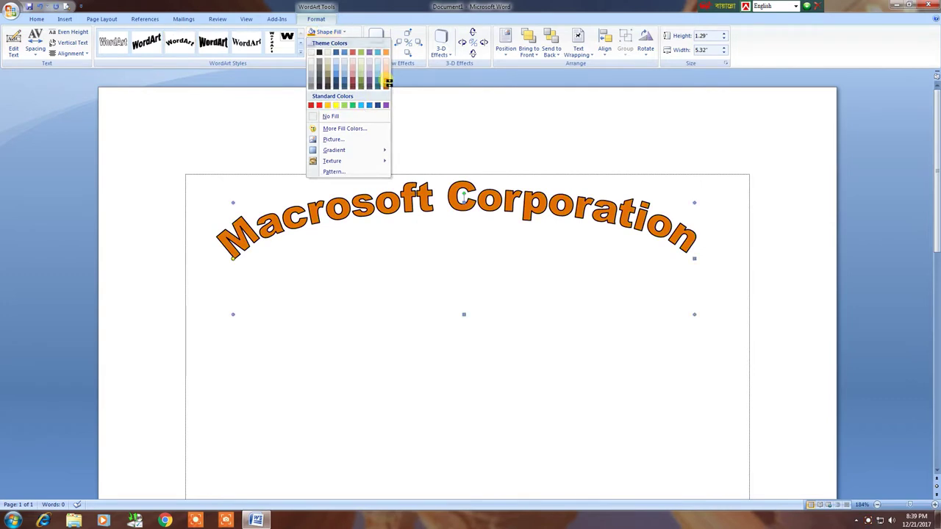
- Fill the arched WordArt orange and outline it in Dark Blue, Text 2, Lighter 40%
{"action": "left_click", "coordinate": [387, 82]}
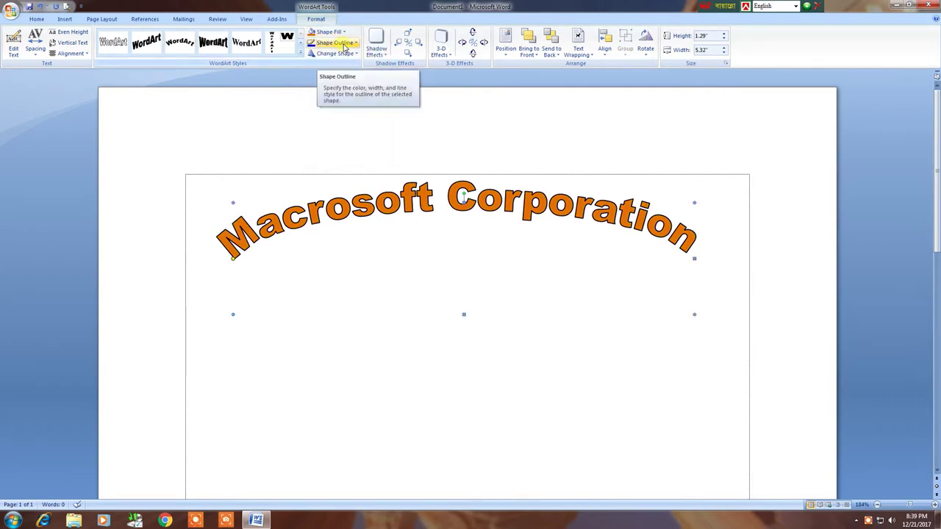
{"action": "left_click", "coordinate": [354, 43]}
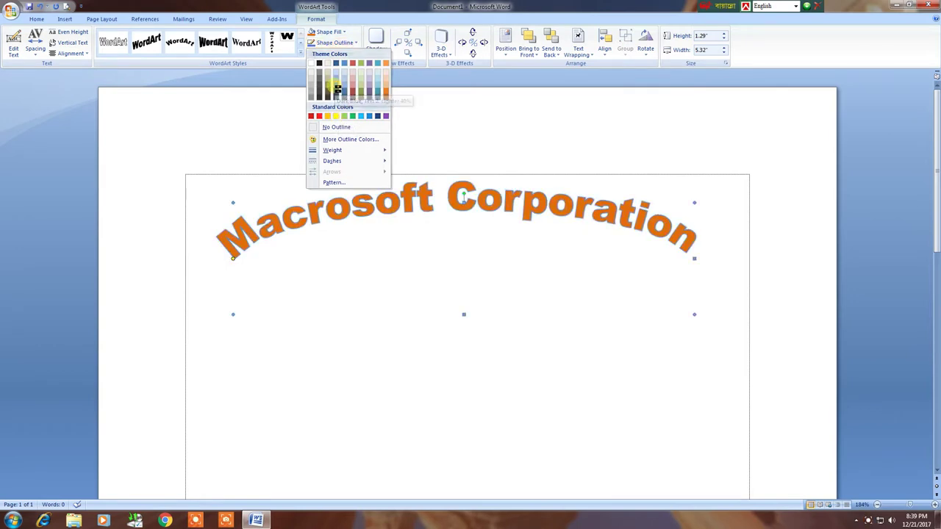
{"action": "left_click", "coordinate": [336, 89]}
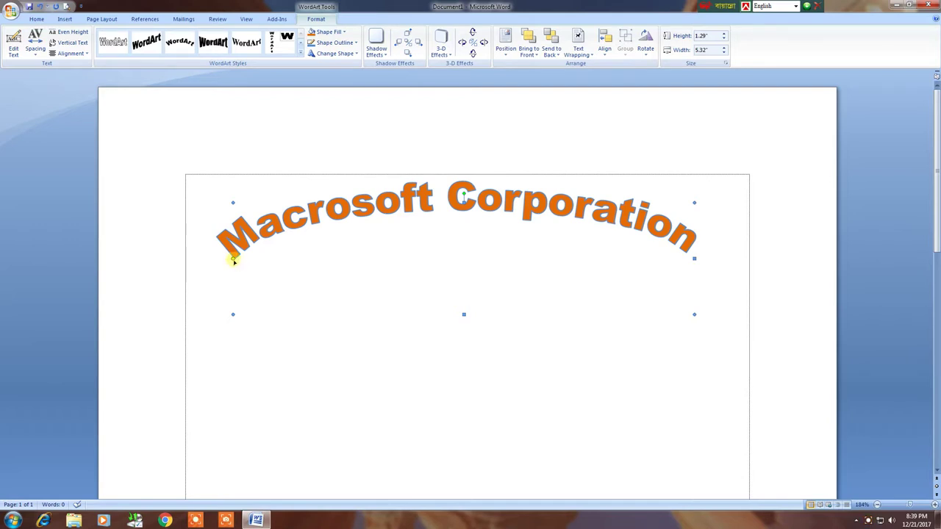
- Deepen the arch, resize the WordArt to 2.4" by 3.23", and shift it toward centre
{"action": "mouse_move", "coordinate": [233, 266]}
{"action": "left_mouse_down"}
{"action": "mouse_move", "coordinate": [233, 277]}
{"action": "mouse_move", "coordinate": [244, 265]}
{"action": "left_mouse_up"}
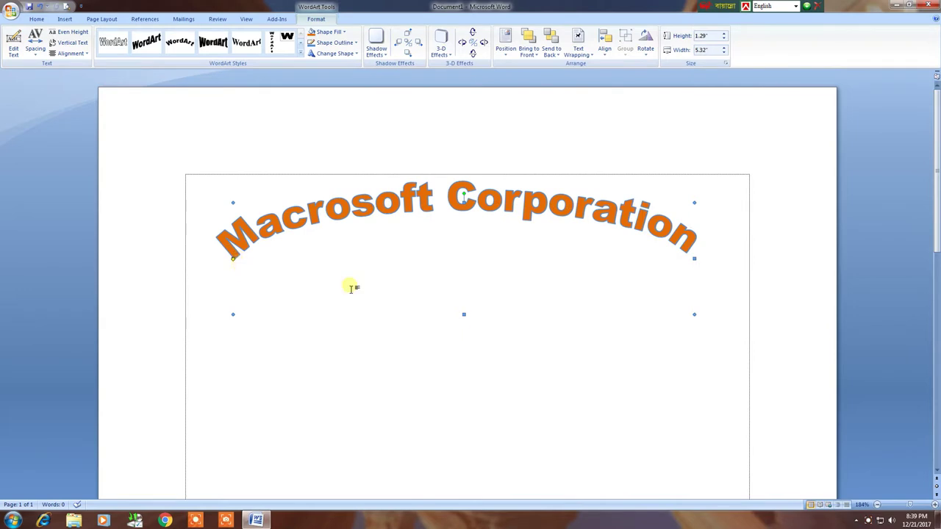
{"action": "left_click_drag", "start_coordinate": [464, 315], "coordinate": [464, 412]}
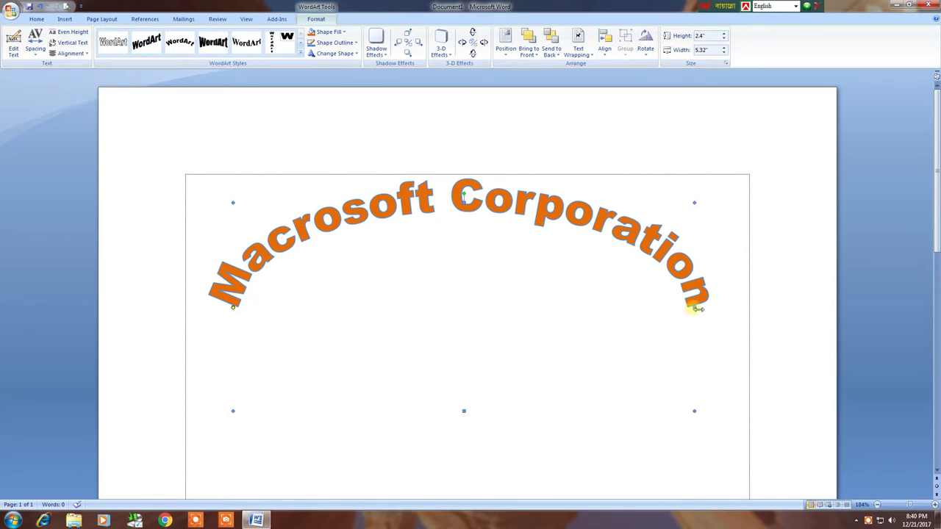
{"action": "left_click_drag", "start_coordinate": [696, 308], "coordinate": [519, 320]}
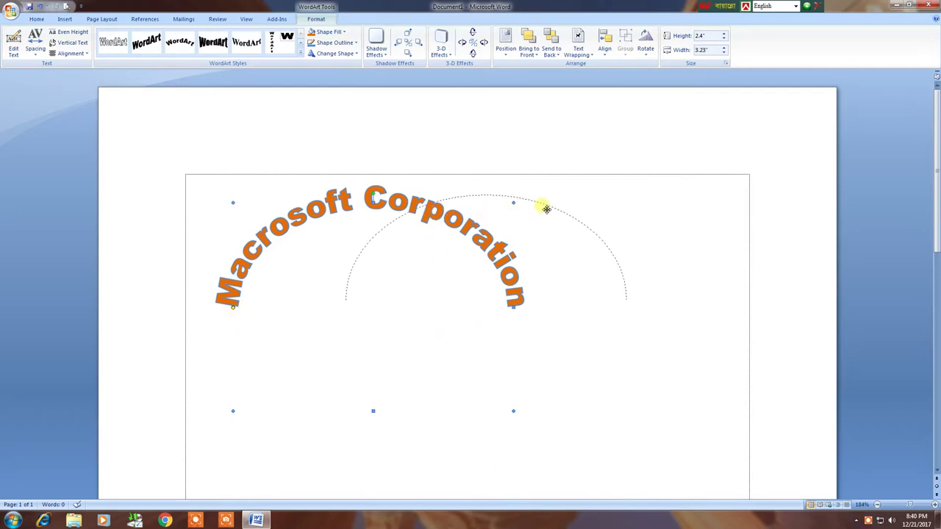
{"action": "left_click_drag", "start_coordinate": [434, 215], "coordinate": [546, 207]}
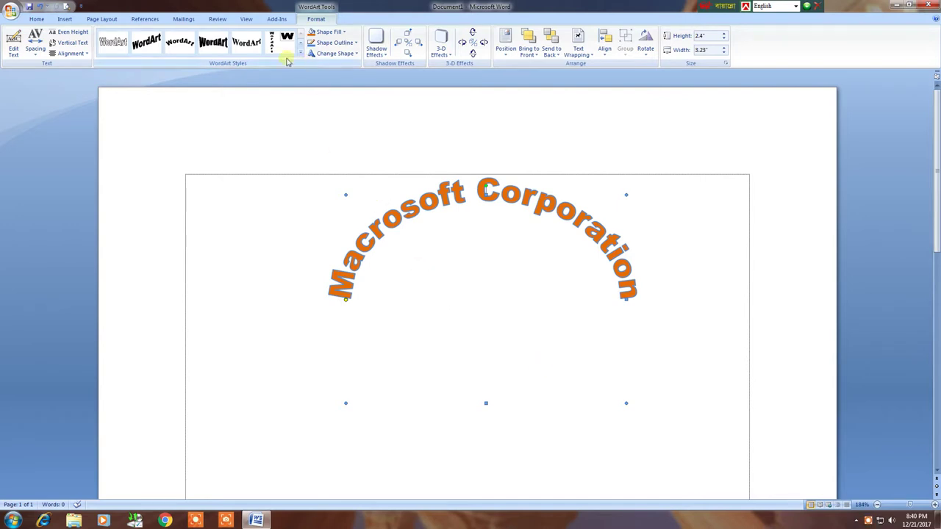
{"action": "left_click", "coordinate": [81, 55]}
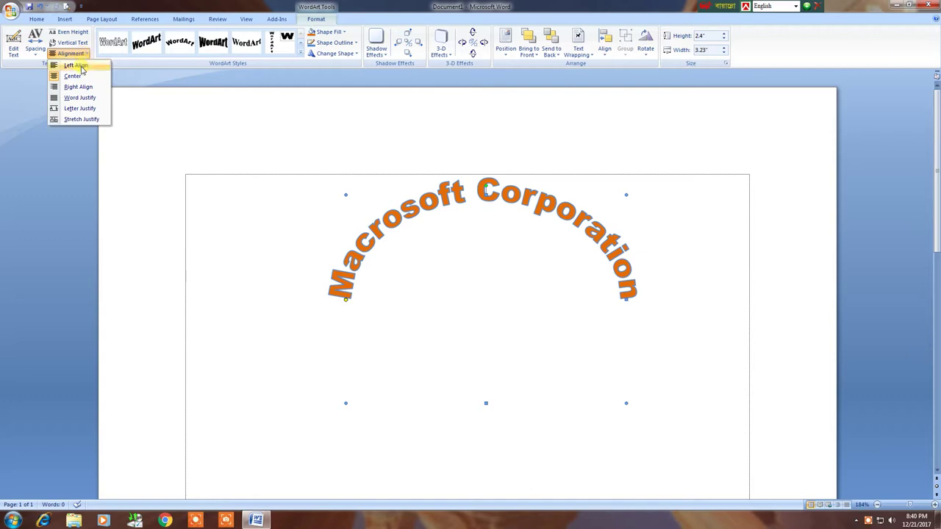
- Left-align the WordArt text and give it a soft grey Additional Shadow Styles shadow
{"action": "left_click", "coordinate": [81, 65]}
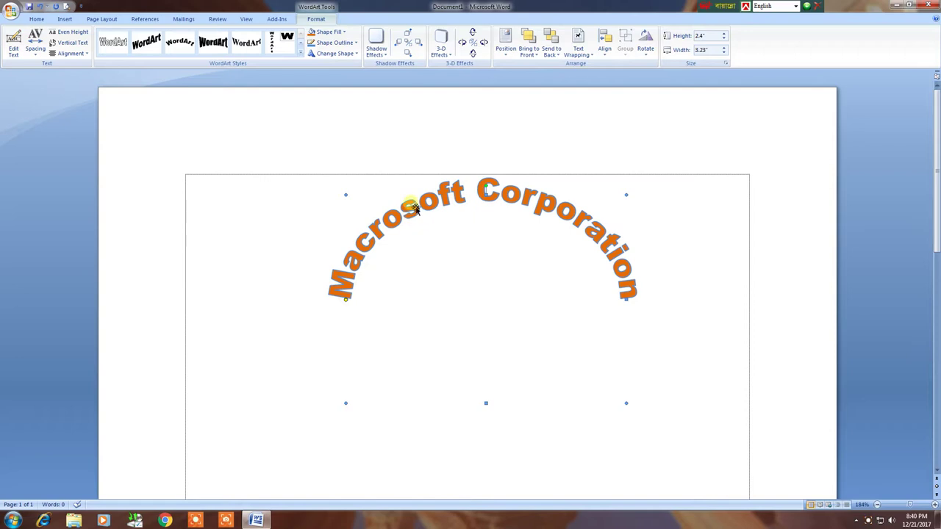
{"action": "left_click", "coordinate": [378, 52]}
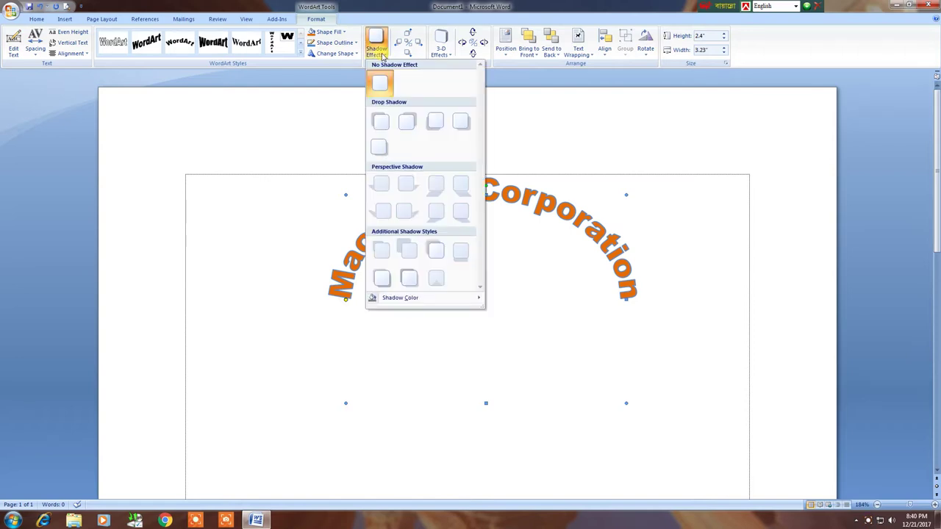
{"action": "left_click", "coordinate": [380, 121]}
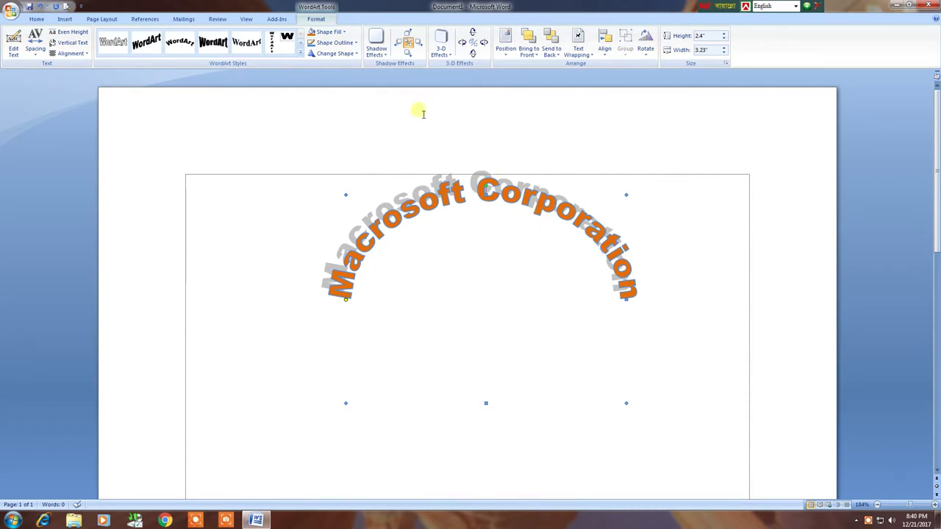
{"action": "left_click", "coordinate": [376, 44]}
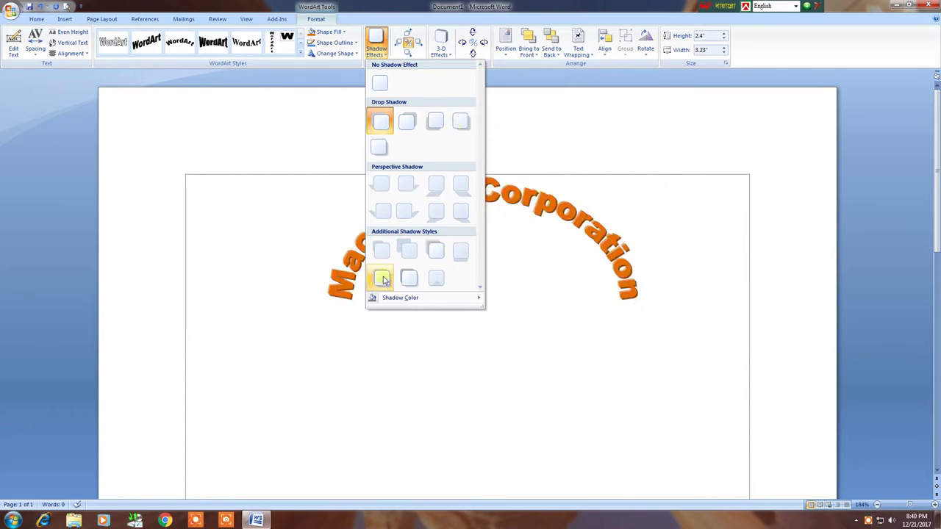
{"action": "left_click", "coordinate": [436, 250]}
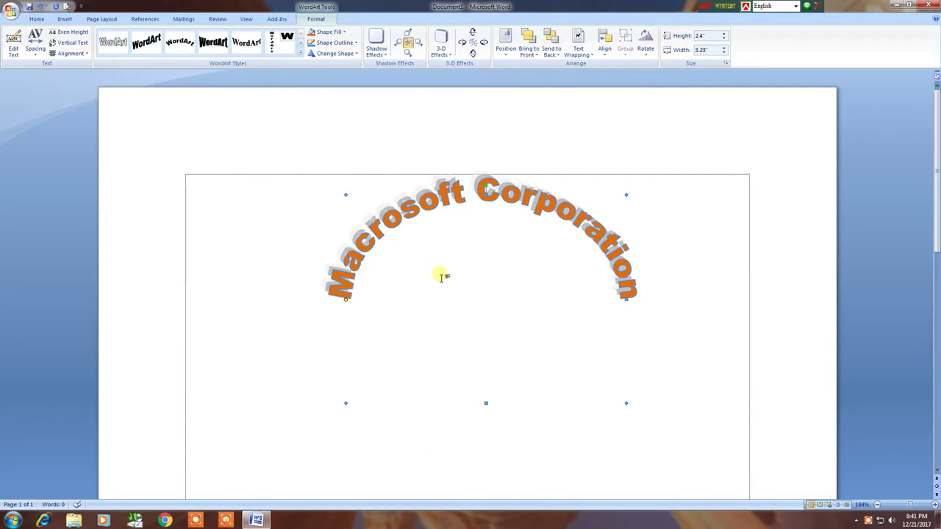
{"action": "left_click", "coordinate": [451, 53]}
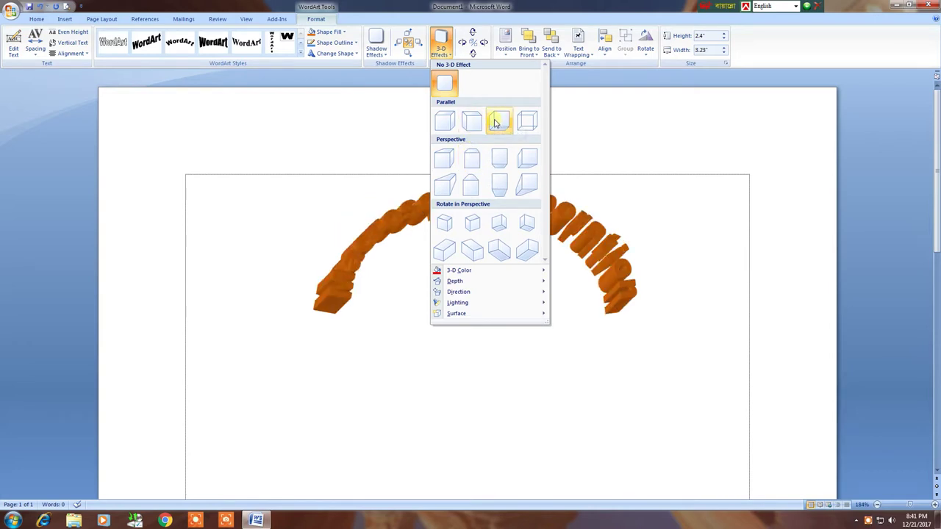
- Apply the Parallel 3-D Style 4 effect to the arched WordArt
{"action": "mouse_move", "coordinate": [472, 272]}
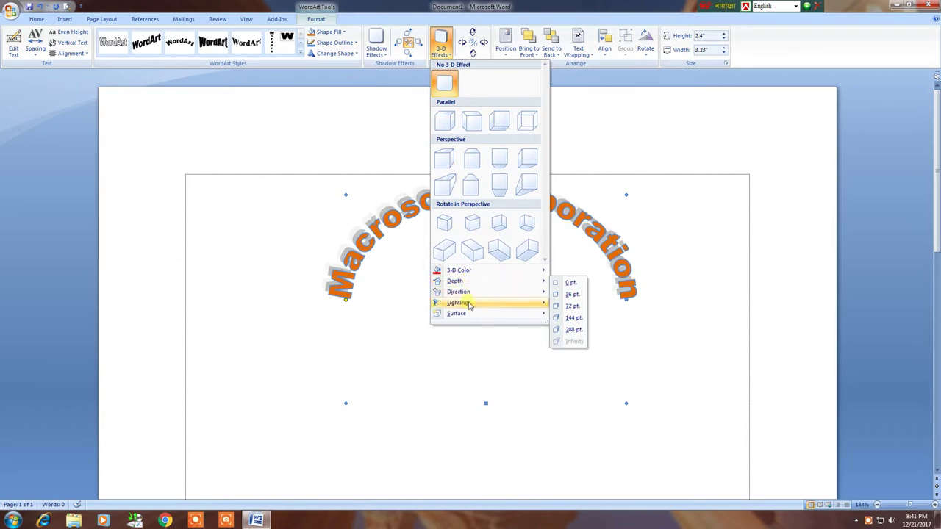
{"action": "mouse_move", "coordinate": [468, 304]}
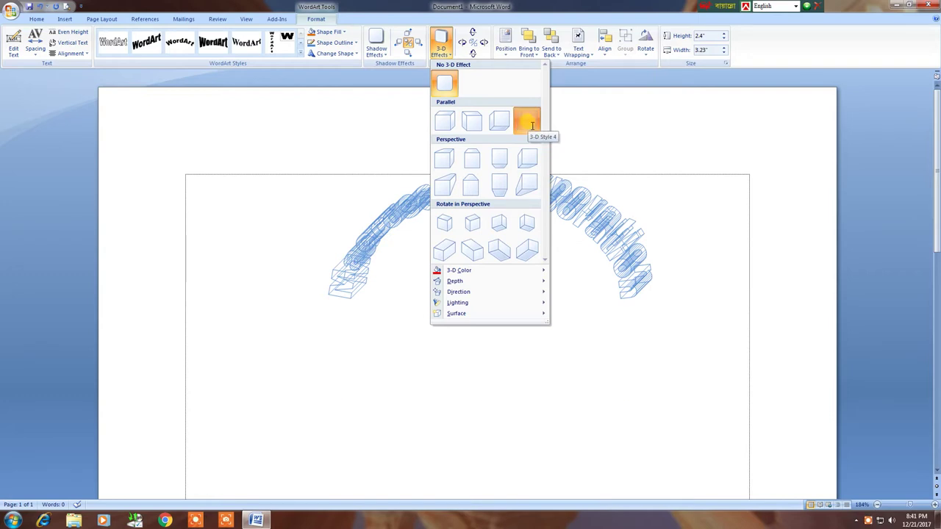
{"action": "left_click", "coordinate": [527, 125]}
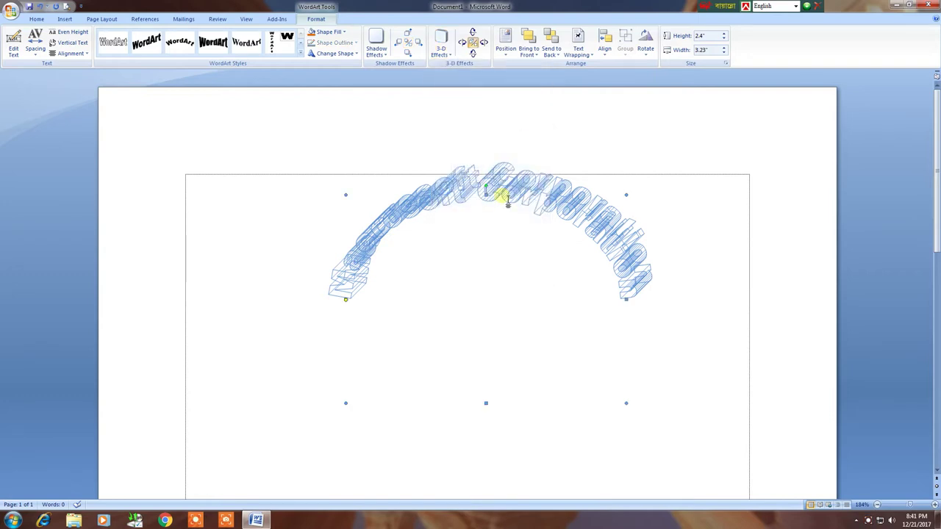
- Apply a perspective 3-D effect and fill the WordArt grey-blue
{"action": "left_click", "coordinate": [343, 33]}
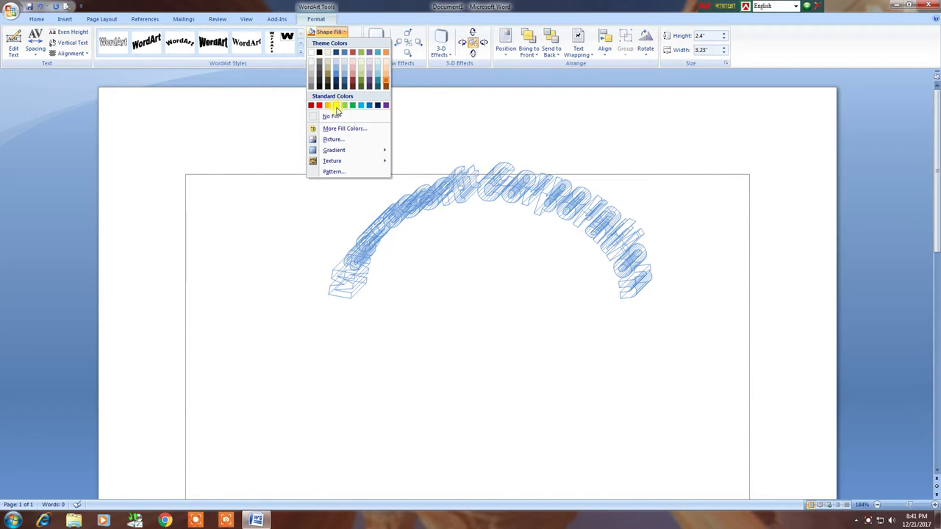
{"action": "left_click", "coordinate": [342, 33]}
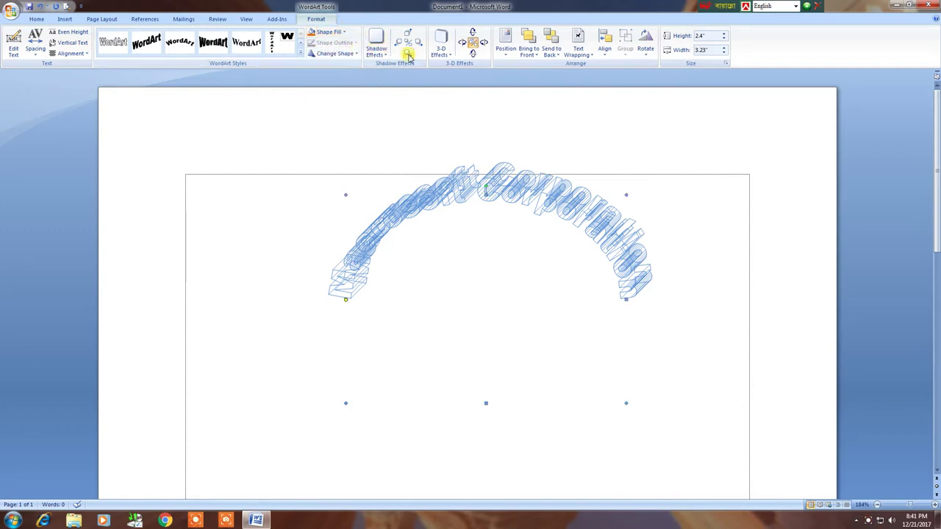
{"action": "left_click", "coordinate": [442, 48]}
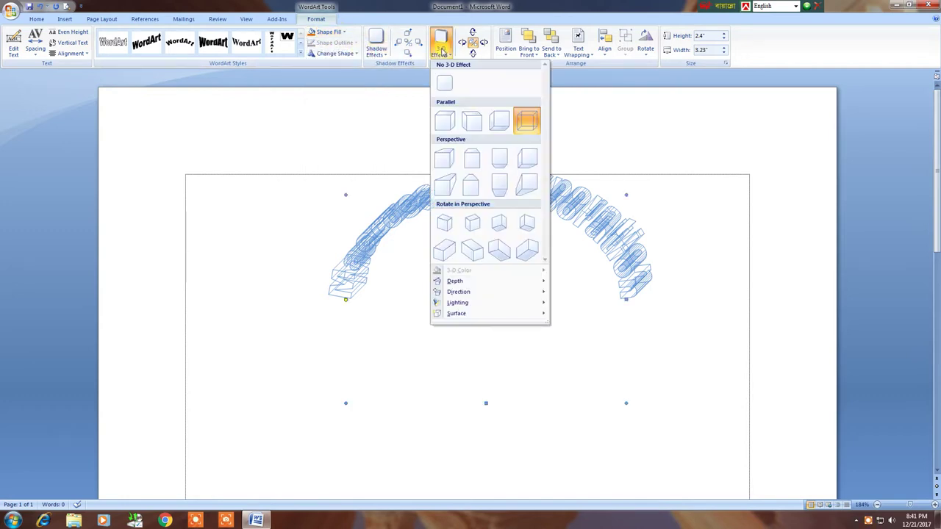
{"action": "left_click", "coordinate": [472, 157]}
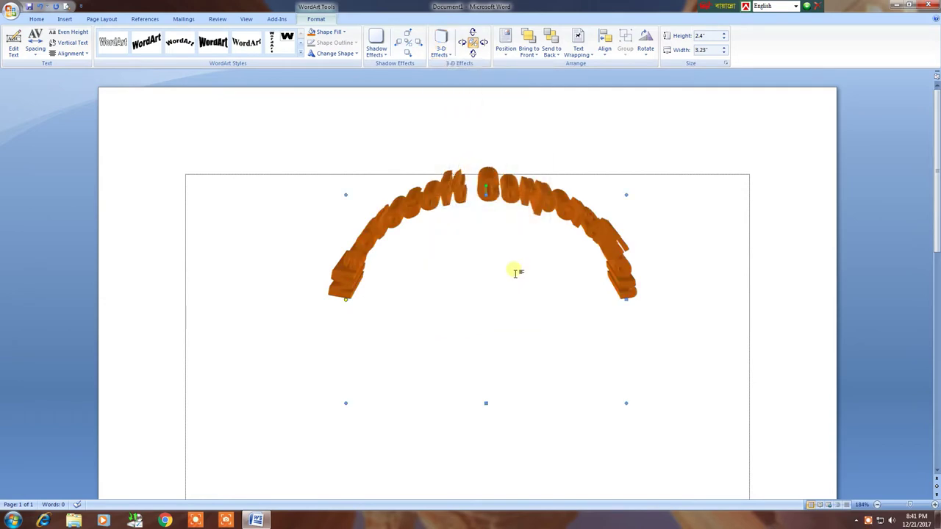
{"action": "left_click", "coordinate": [343, 35]}
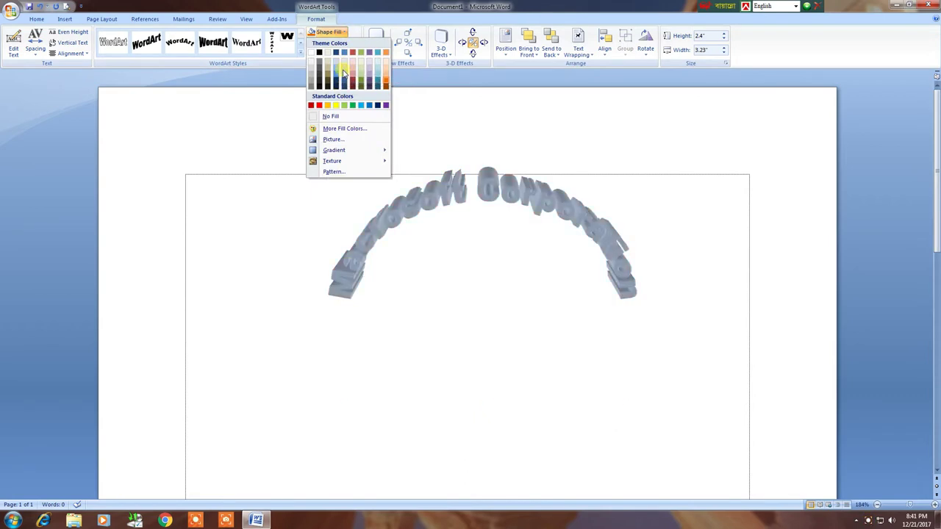
{"action": "left_click", "coordinate": [342, 72]}
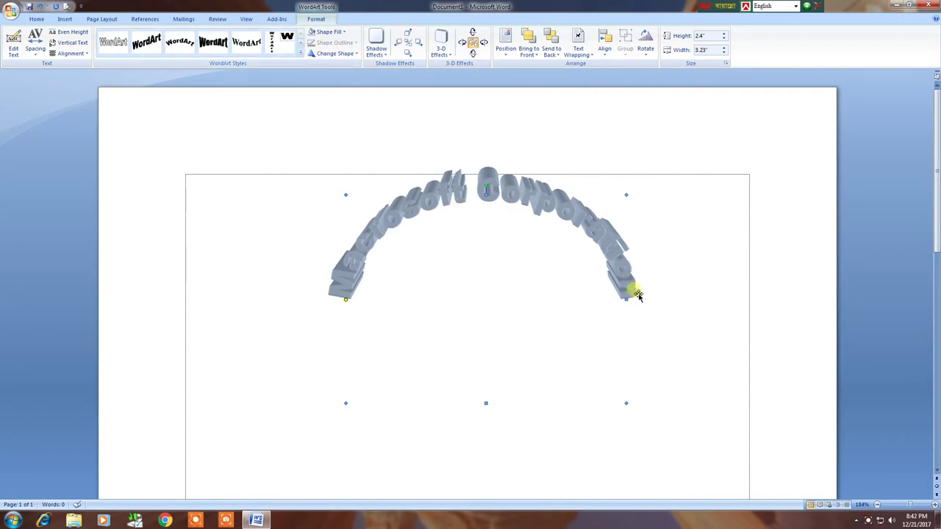
- Widen the WordArt to 4.38" and move it lower and left on the page
{"action": "left_click_drag", "start_coordinate": [632, 306], "coordinate": [728, 298]}
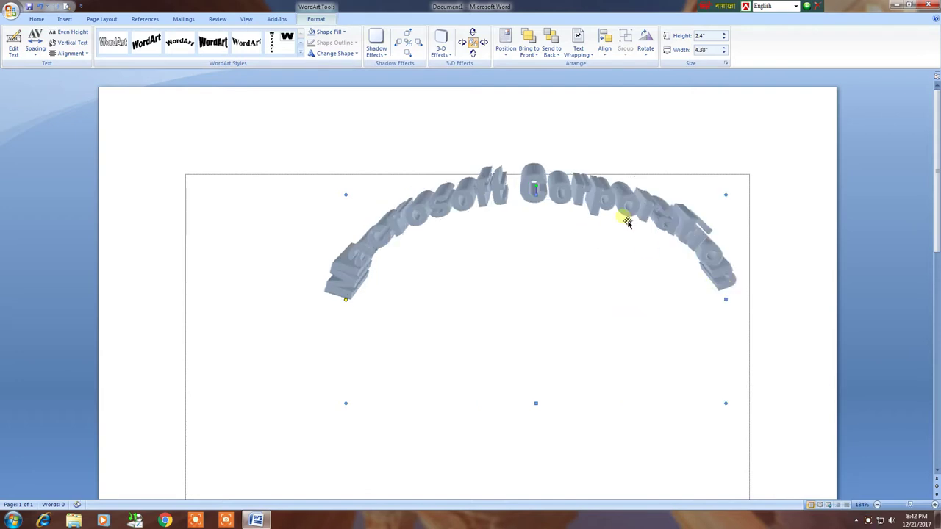
{"action": "left_click_drag", "start_coordinate": [599, 221], "coordinate": [551, 281]}
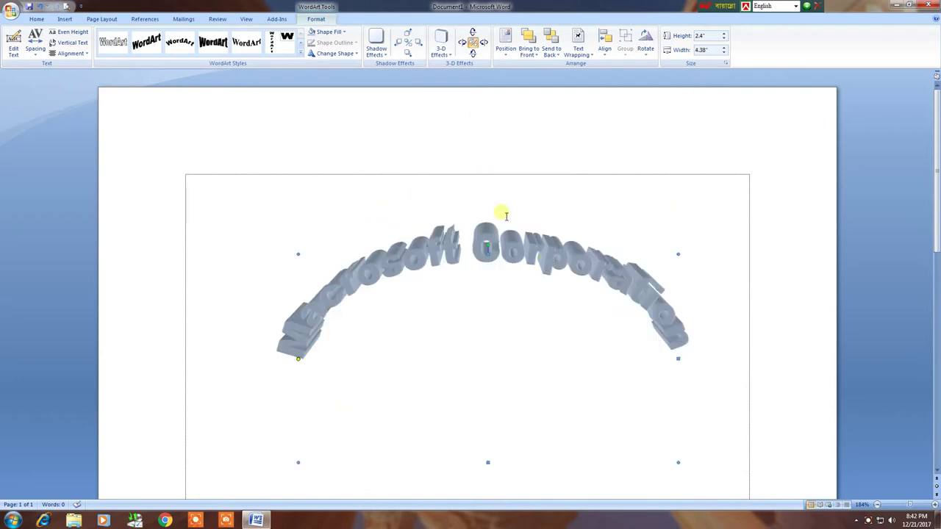
{"action": "left_click", "coordinate": [449, 57]}
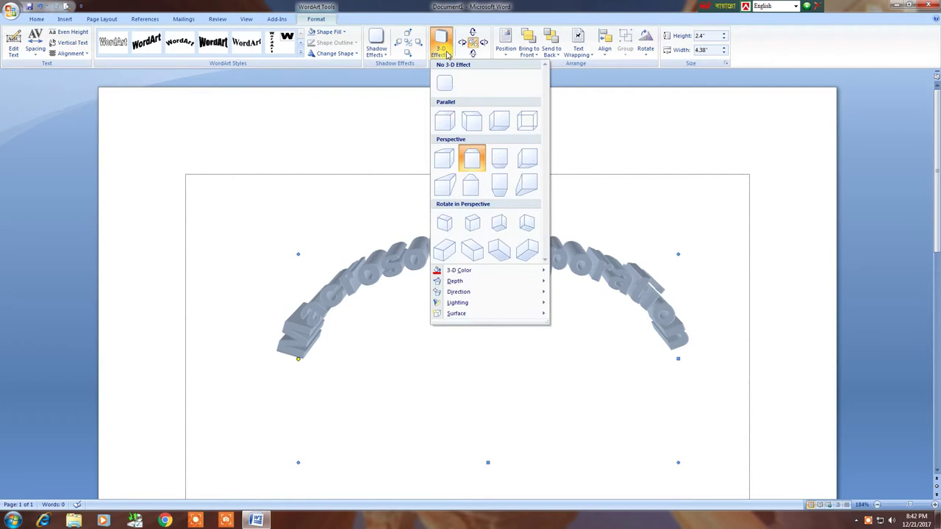
- Apply No 3-D Effect to the arched WordArt, leaving flat light-blue letters
{"action": "left_click", "coordinate": [449, 91]}
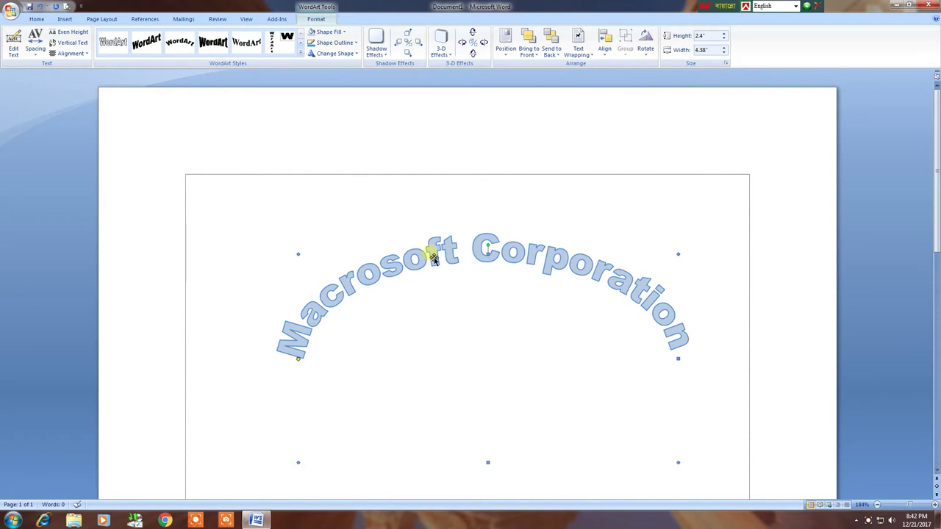
- Try tight and loose letter spacing on the WordArt, then settle on Normal
{"action": "left_click", "coordinate": [38, 53]}
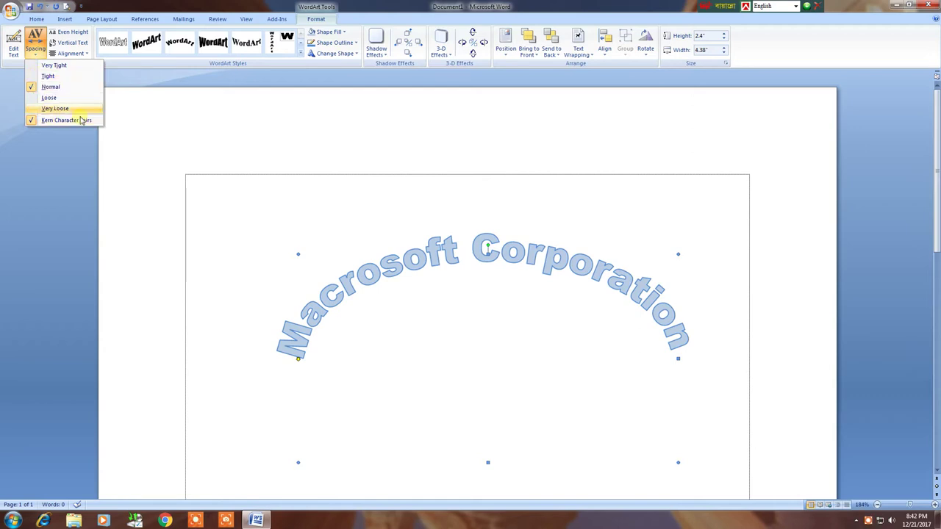
{"action": "left_click", "coordinate": [47, 76]}
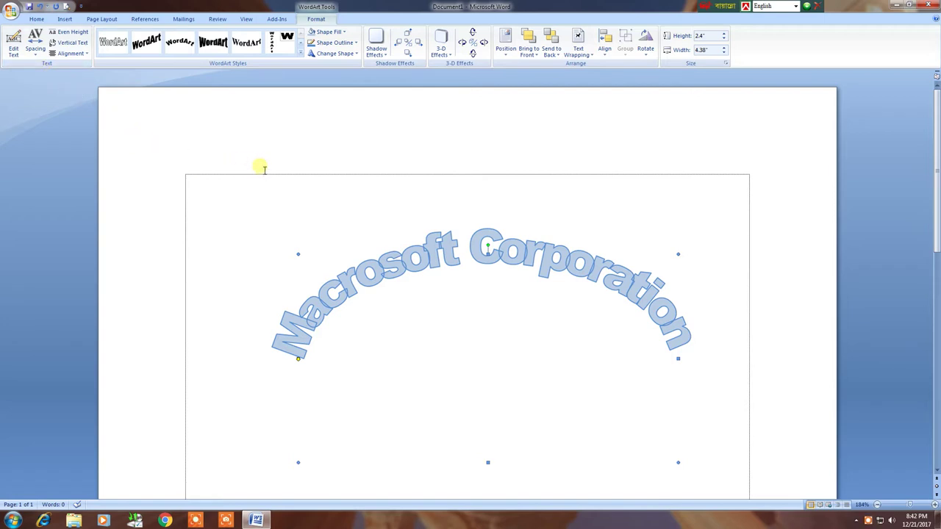
{"action": "left_click", "coordinate": [35, 44]}
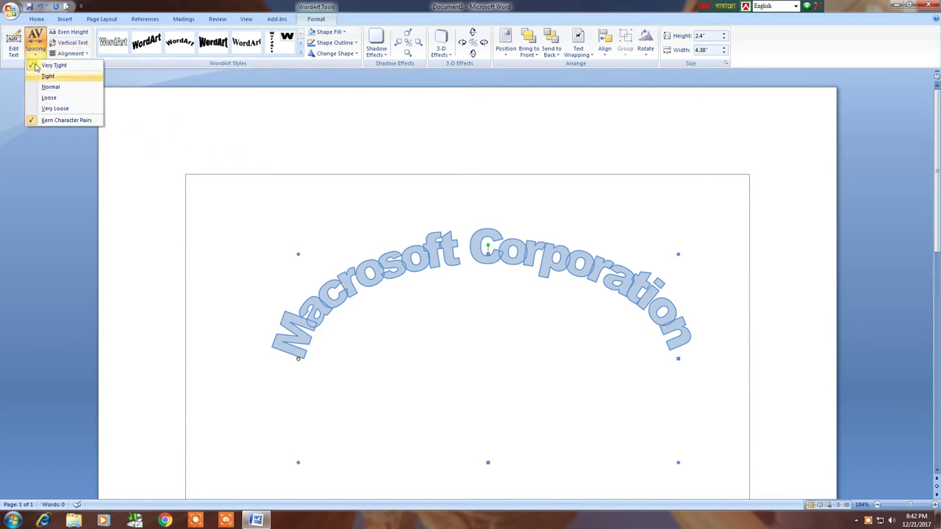
{"action": "left_click", "coordinate": [46, 97]}
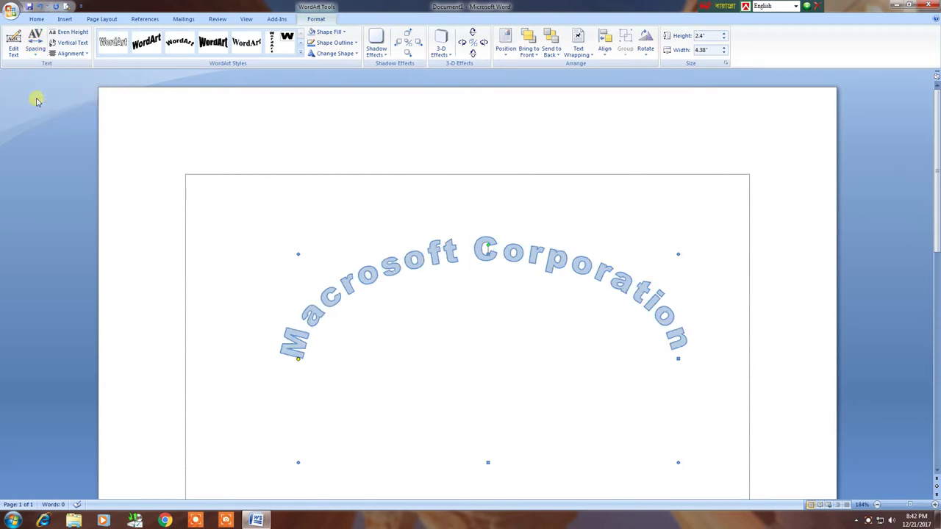
{"action": "left_click", "coordinate": [46, 59]}
{"action": "left_click", "coordinate": [31, 86]}
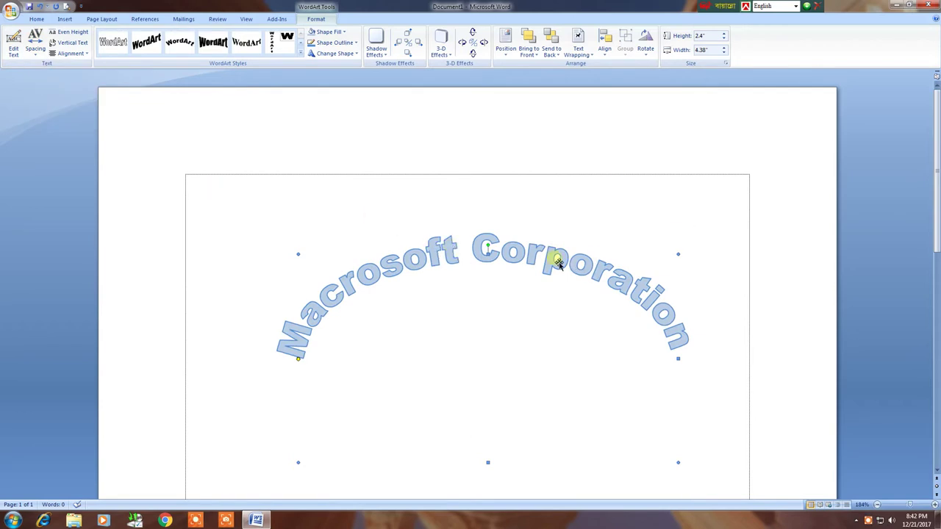
- Try left and right alignment, then centre the WordArt between the page margins
{"action": "left_click", "coordinate": [507, 48]}
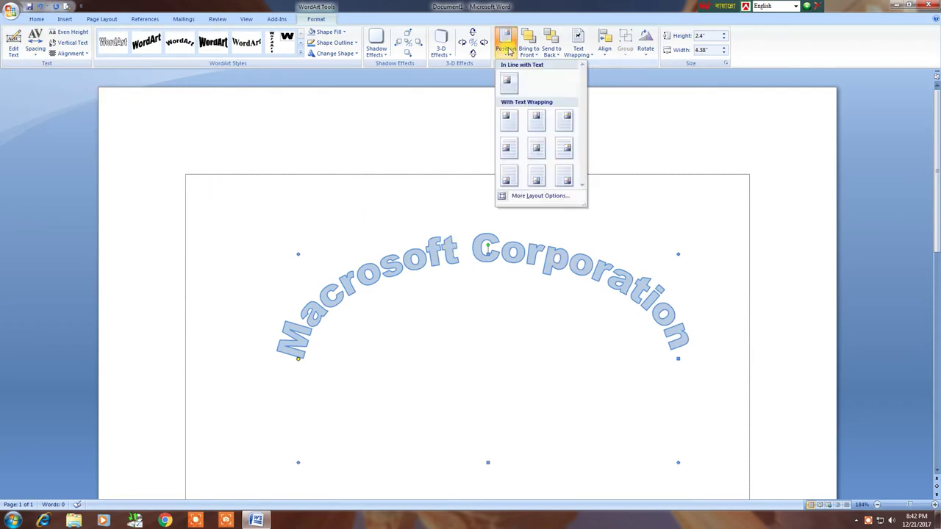
{"action": "left_click", "coordinate": [507, 48]}
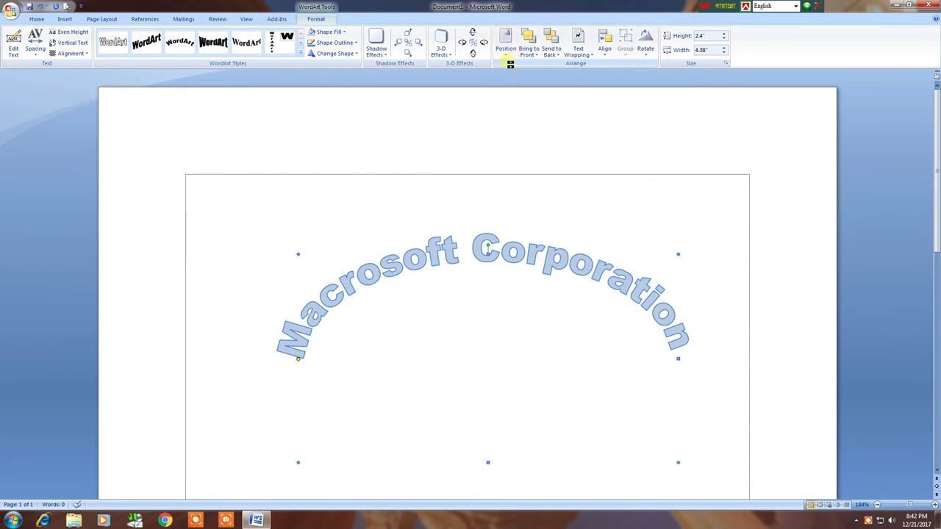
{"action": "left_click", "coordinate": [605, 52]}
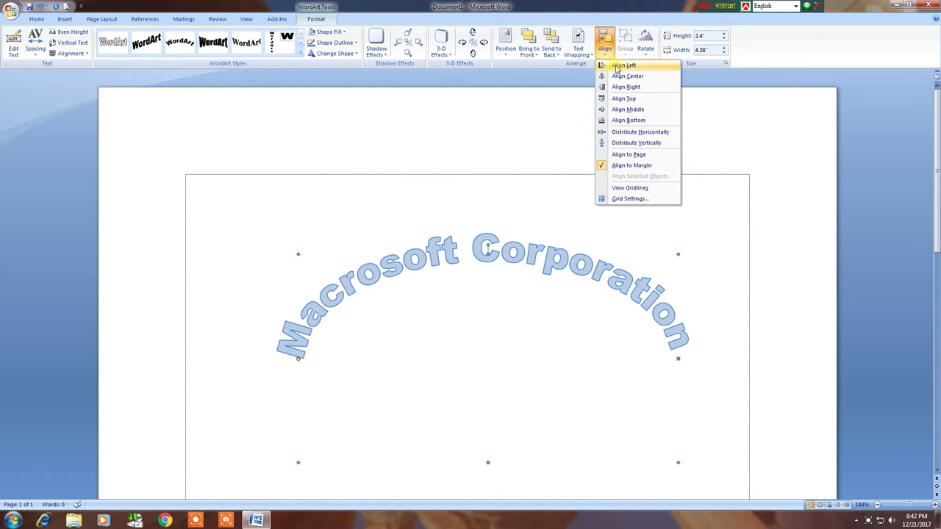
{"action": "left_click", "coordinate": [615, 67]}
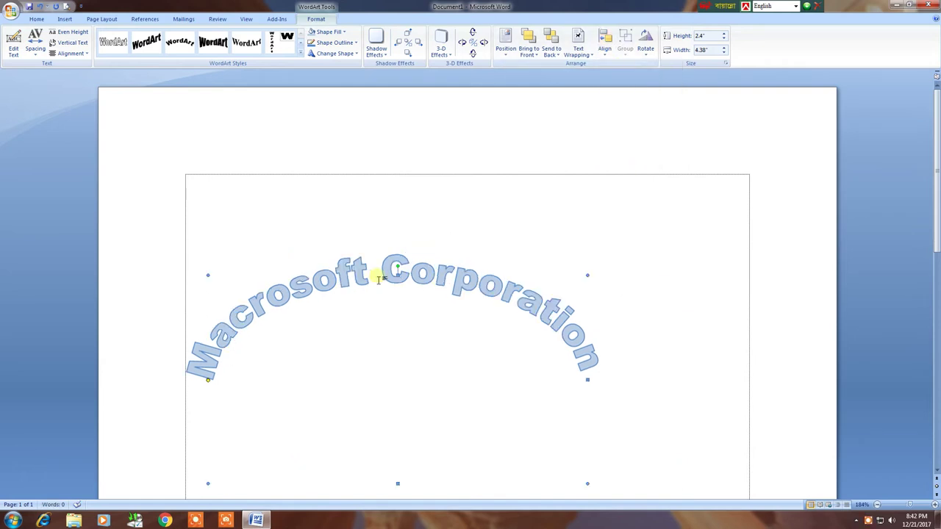
{"action": "left_click", "coordinate": [605, 49]}
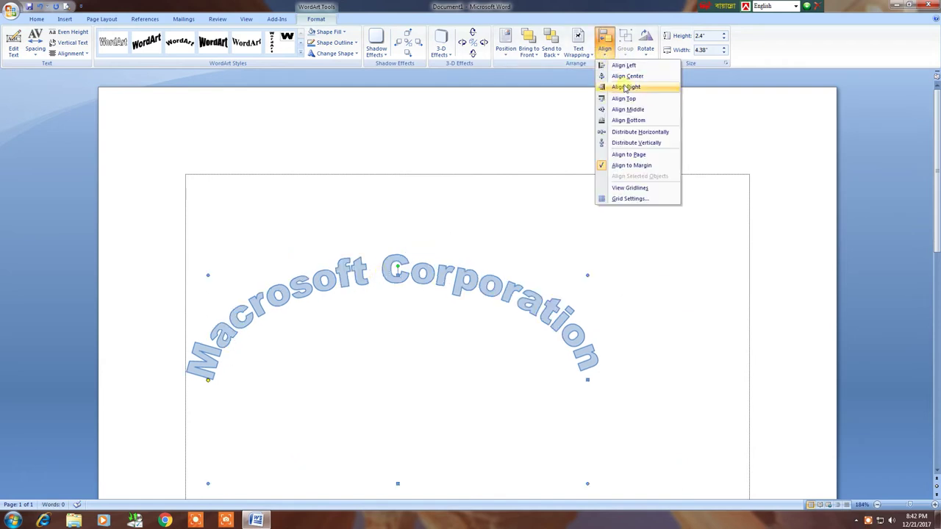
{"action": "left_click", "coordinate": [616, 81]}
{"action": "left_click", "coordinate": [604, 48]}
{"action": "left_click", "coordinate": [614, 74]}
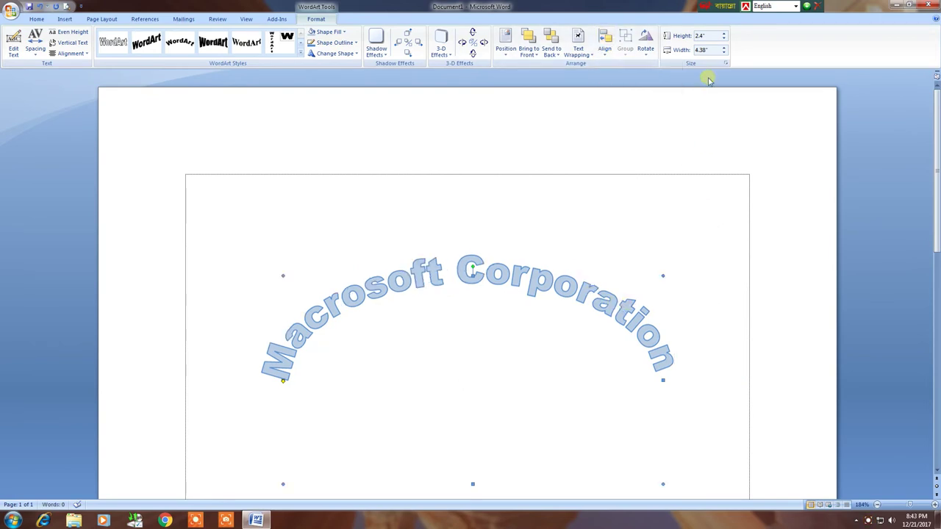
- Step the WordArt size down to 1.6" high and 3.5" wide
{"action": "left_click", "coordinate": [723, 38]}
{"action": "left_click", "coordinate": [723, 39]}
{"action": "left_click", "coordinate": [723, 39]}
{"action": "left_click", "coordinate": [723, 39]}
{"action": "left_click", "coordinate": [723, 39]}
{"action": "left_click", "coordinate": [723, 39]}
{"action": "left_click", "coordinate": [723, 39]}
{"action": "left_click", "coordinate": [723, 39]}
{"action": "left_click", "coordinate": [724, 53]}
{"action": "left_click", "coordinate": [724, 53]}
{"action": "left_click", "coordinate": [724, 53]}
{"action": "left_click", "coordinate": [724, 53]}
{"action": "left_click", "coordinate": [724, 53]}
{"action": "left_click", "coordinate": [724, 53]}
{"action": "left_click", "coordinate": [724, 53]}
{"action": "left_click", "coordinate": [724, 53]}
{"action": "left_click", "coordinate": [724, 53]}
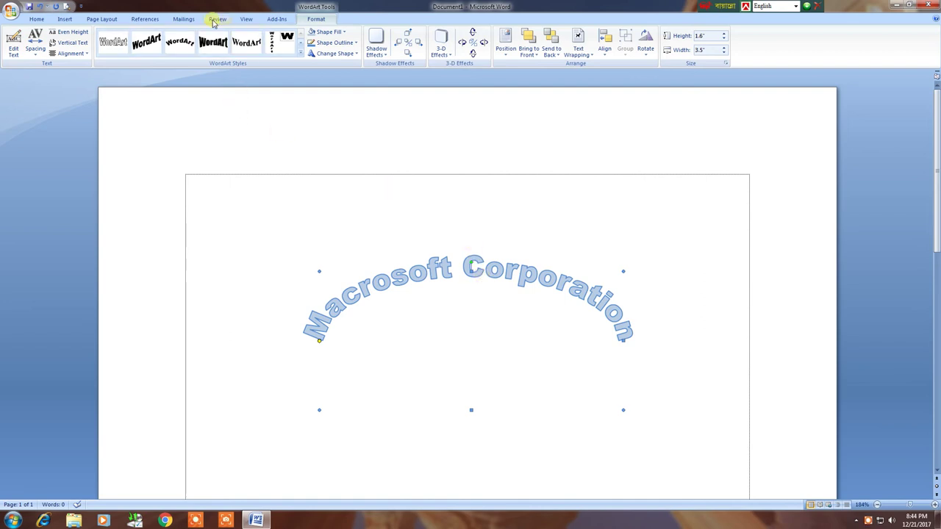
- Drag the WordArt upward, then undo that first move
{"action": "left_click", "coordinate": [65, 19]}
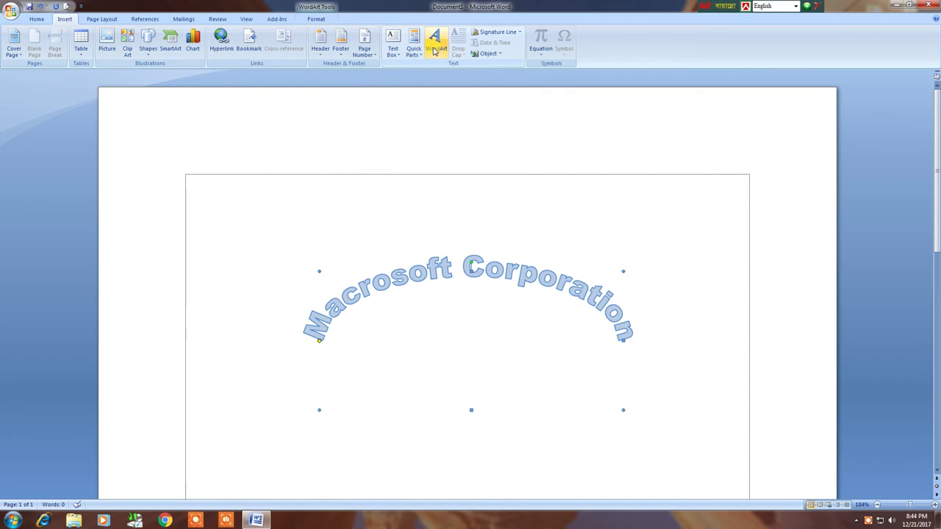
{"action": "left_click", "coordinate": [687, 276]}
{"action": "left_click", "coordinate": [478, 275]}
{"action": "left_click_drag", "start_coordinate": [478, 275], "coordinate": [470, 188]}
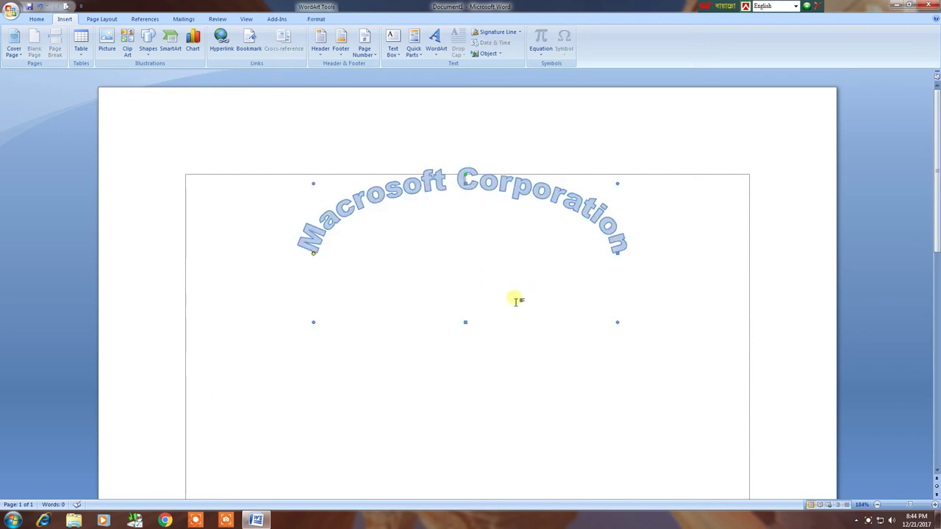
{"action": "left_click", "coordinate": [341, 376]}
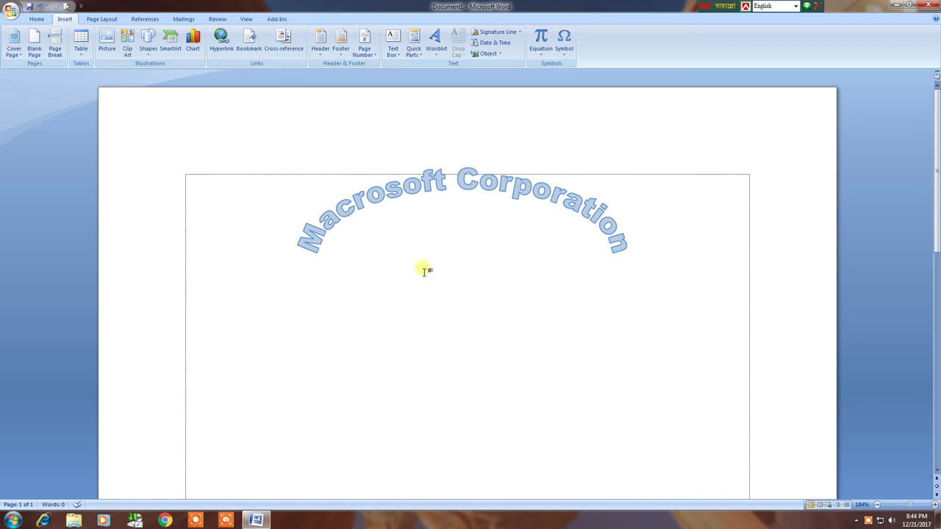
{"action": "key", "text": "ctrl+z"}
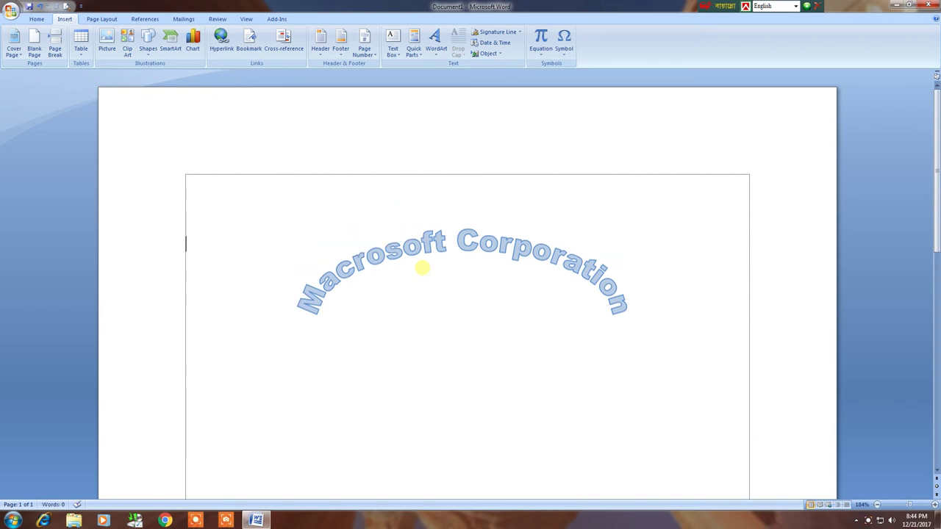
- Drag the WordArt up near the top margin and centre the paragraph below it
{"action": "left_click", "coordinate": [467, 248]}
{"action": "left_click_drag", "start_coordinate": [468, 248], "coordinate": [462, 182]}
{"action": "left_click", "coordinate": [217, 283]}
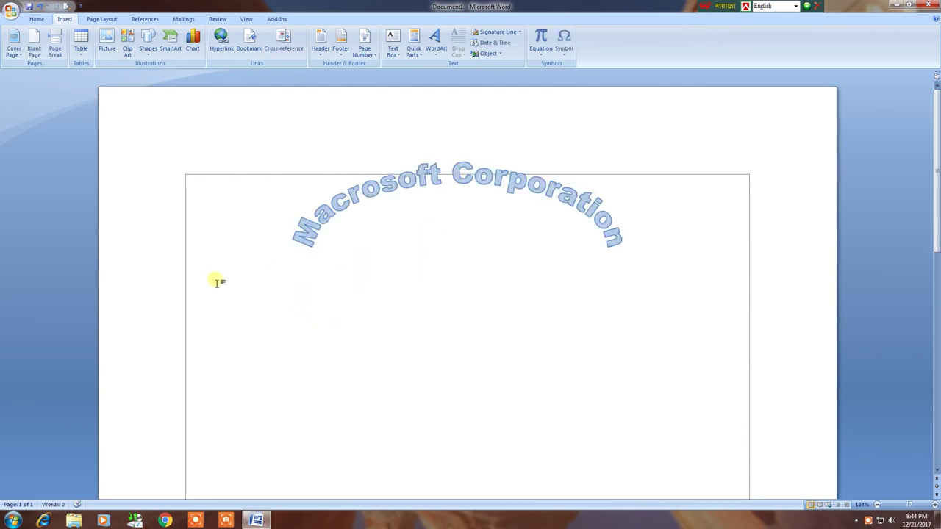
{"action": "key", "text": "ctrl+e"}
- Type 'Macrosoft Corporation' on the centred line and select all the text
{"action": "type", "text": "Ma"}
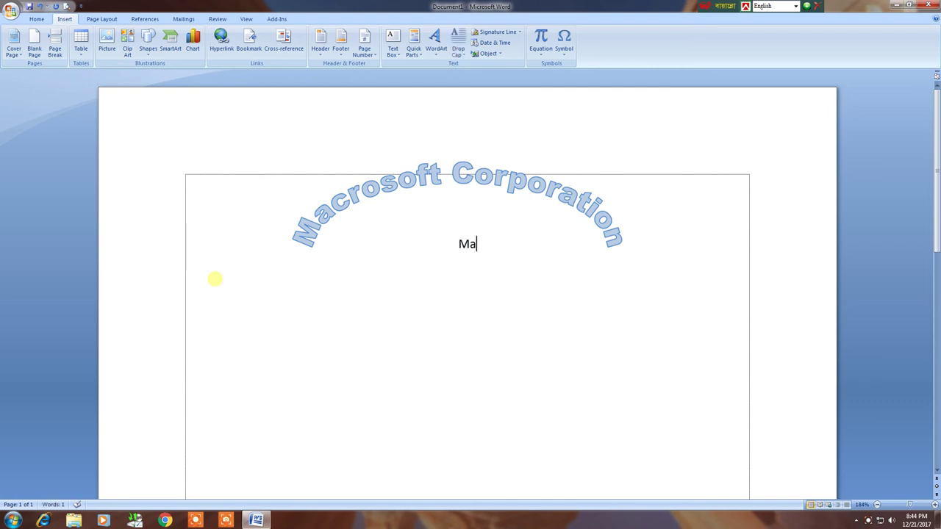
{"action": "type", "text": "crosoft C"}
{"action": "key", "text": "Menu"}
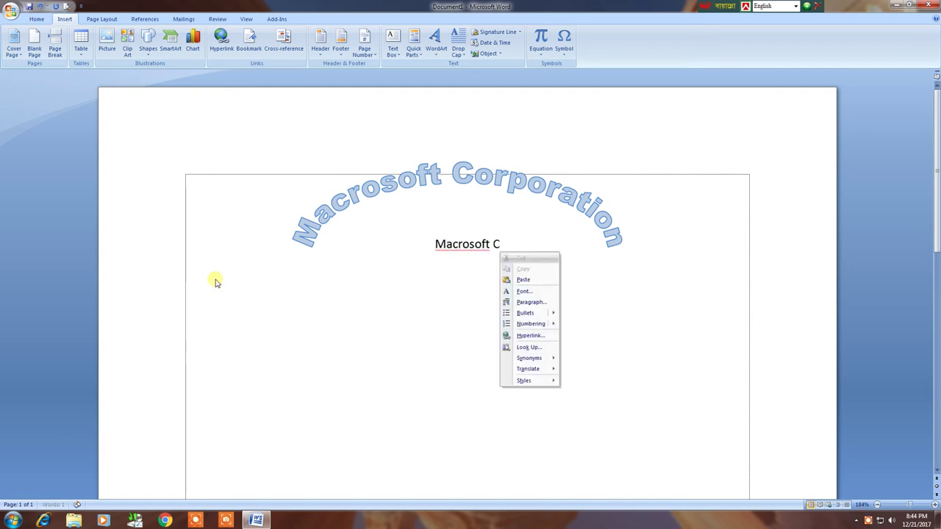
{"action": "key", "text": "Escape"}
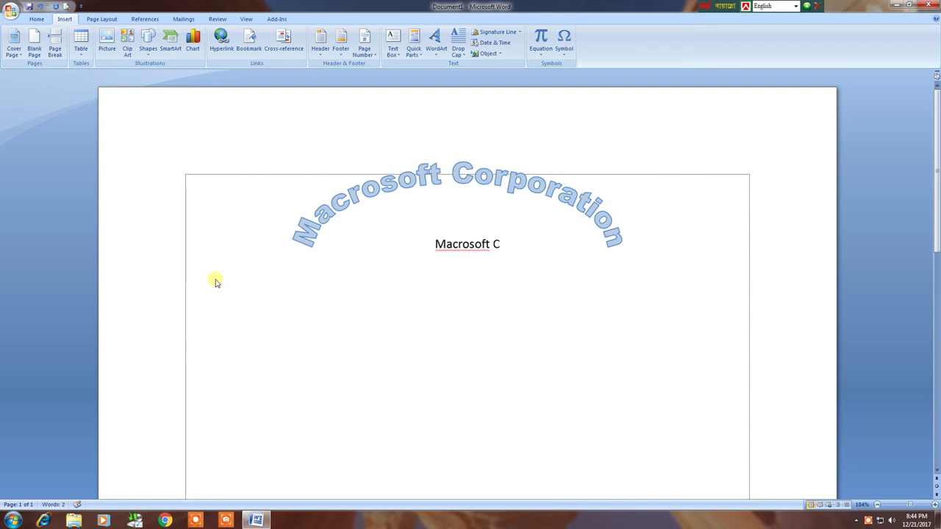
{"action": "type", "text": "orporation"}
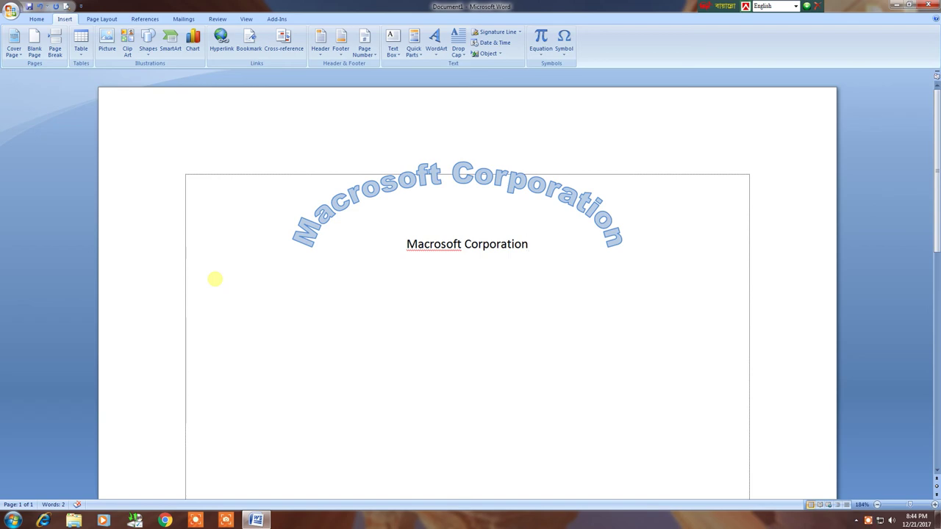
{"action": "key", "text": "ctrl+a"}
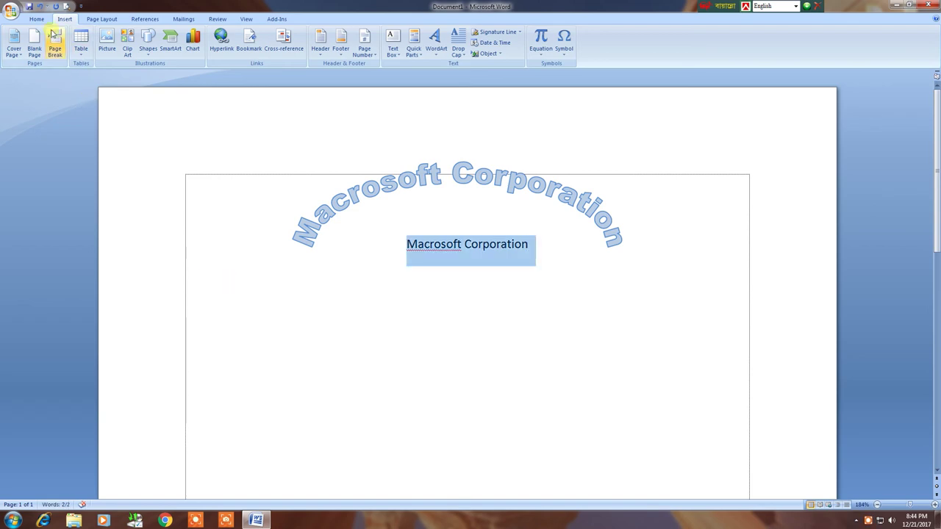
- Format the selected line as 20 pt, bold, blue text
{"action": "left_click", "coordinate": [37, 19]}
{"action": "left_click", "coordinate": [163, 35]}
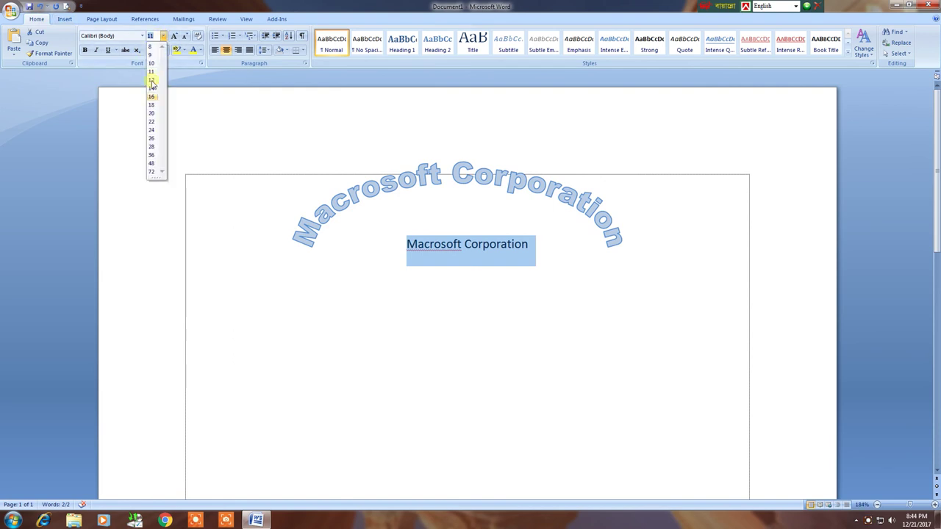
{"action": "left_click", "coordinate": [153, 115]}
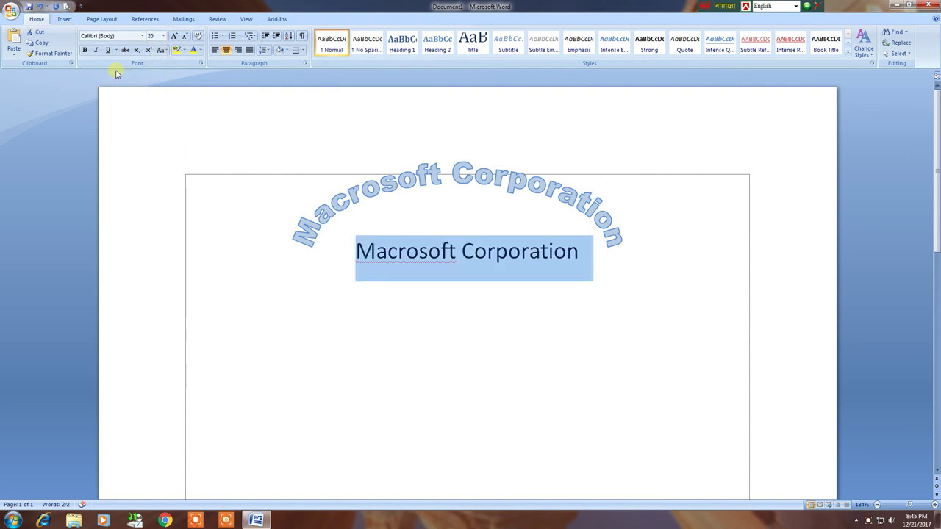
{"action": "left_click", "coordinate": [84, 50]}
{"action": "left_click", "coordinate": [200, 50]}
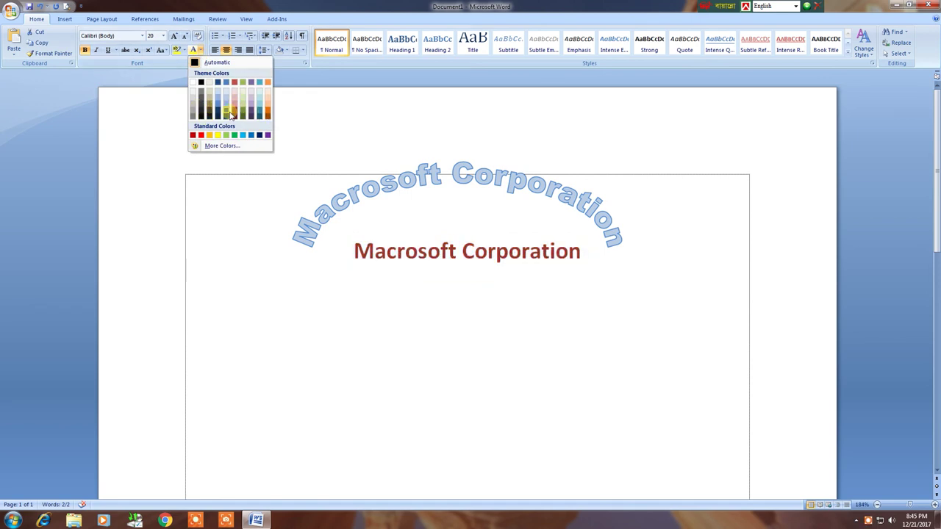
{"action": "left_click", "coordinate": [218, 106]}
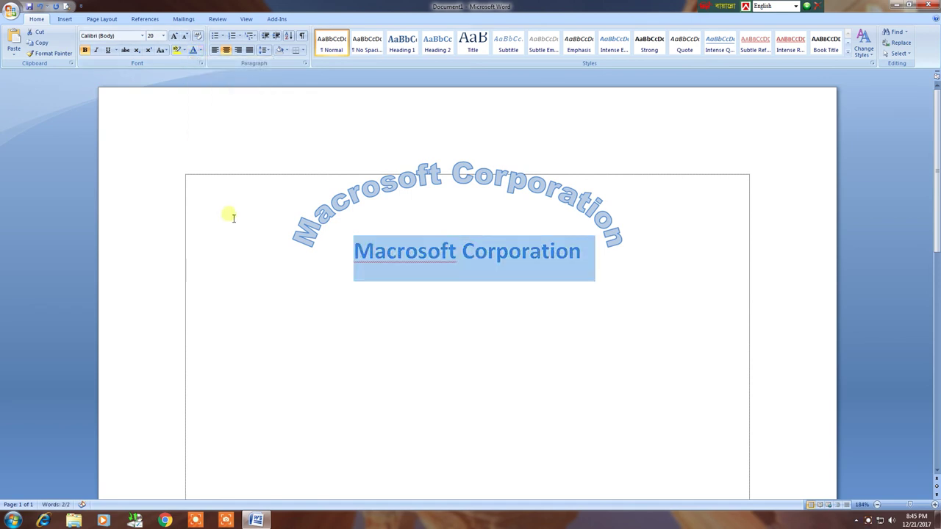
{"action": "left_click", "coordinate": [474, 254]}
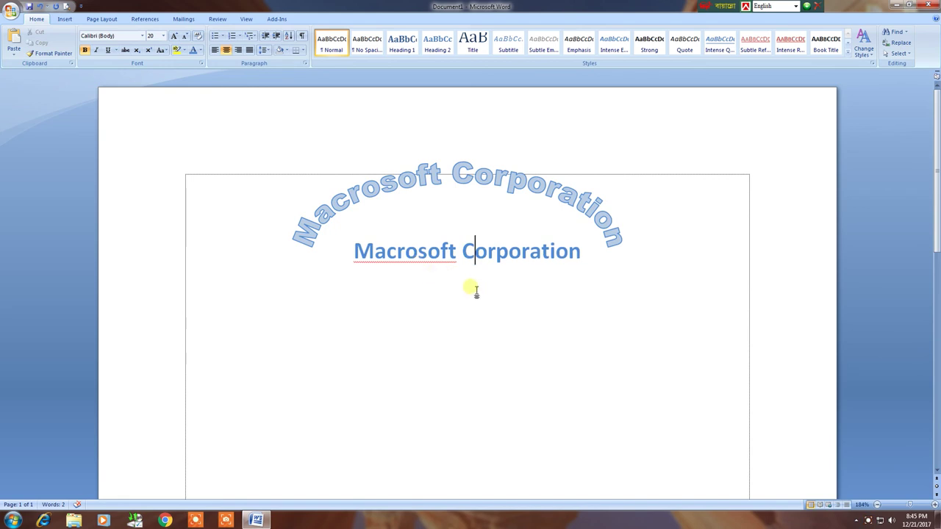
- Correct 'Macrosoft' to 'Microsoft' using the spelling suggestion, then select the WordArt
{"action": "left_click", "coordinate": [417, 252]}
{"action": "right_click", "coordinate": [446, 250]}
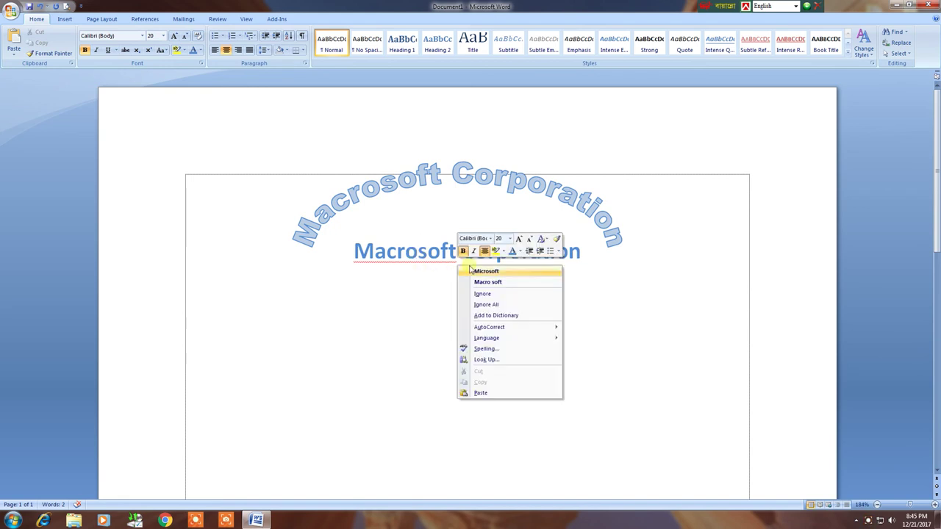
{"action": "left_click", "coordinate": [487, 270]}
{"action": "left_click", "coordinate": [340, 213]}
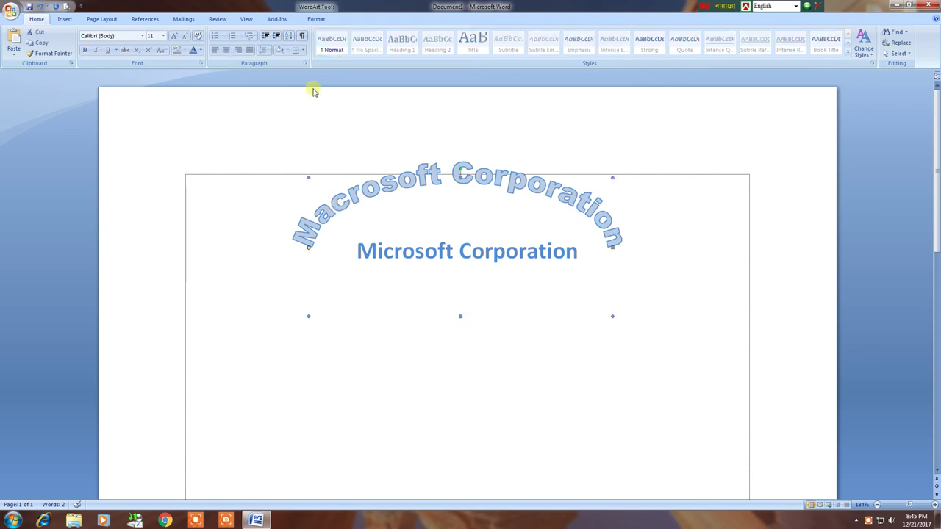
- Edit the WordArt text to read 'Microsoft Corporation' and widen it to 3.6 inches
{"action": "left_click", "coordinate": [316, 19]}
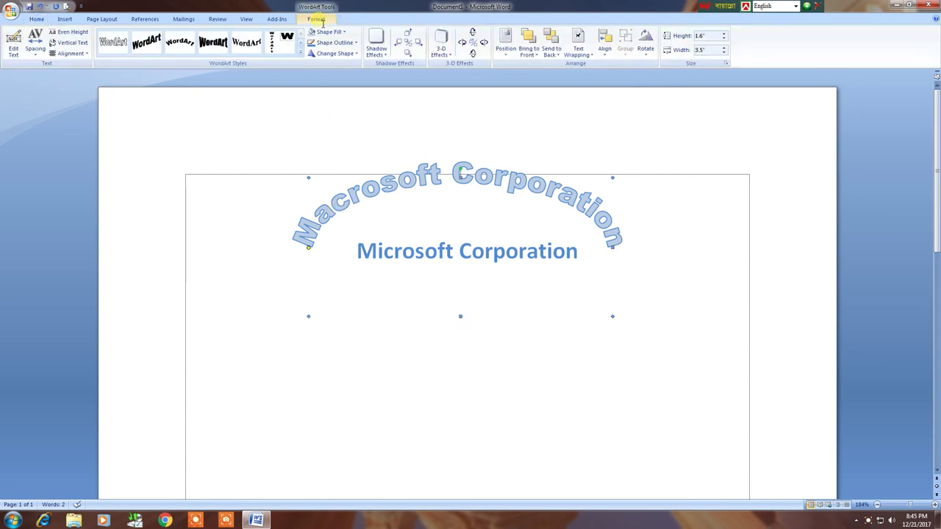
{"action": "right_click", "coordinate": [356, 200]}
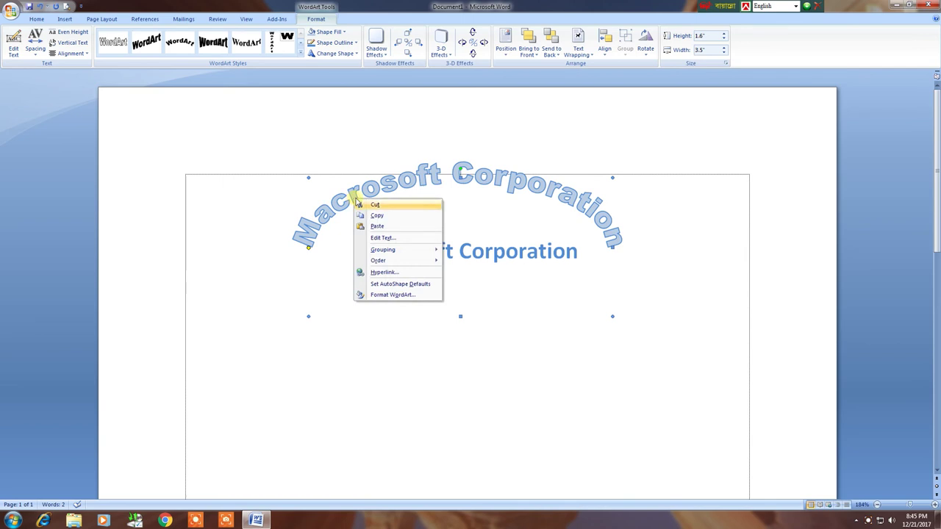
{"action": "left_click", "coordinate": [393, 238]}
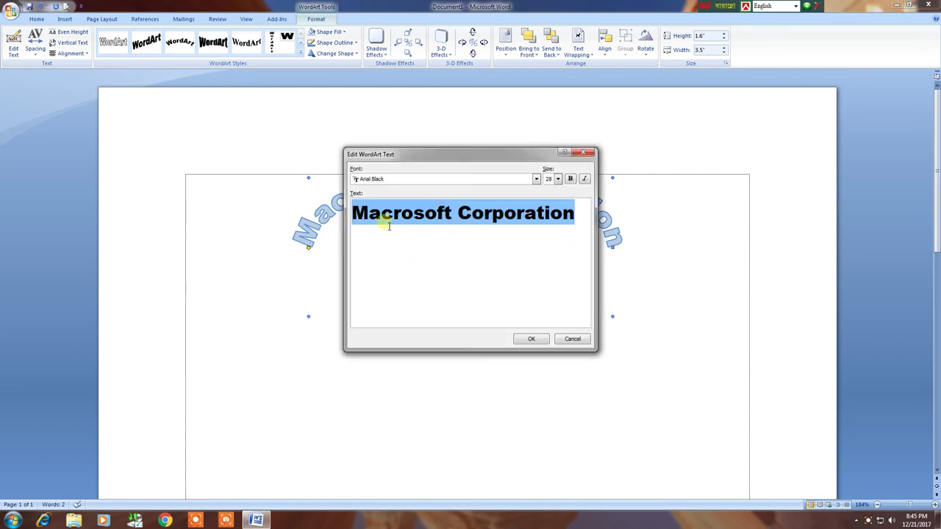
{"action": "left_click", "coordinate": [383, 219]}
{"action": "key", "text": "BackSpace"}
{"action": "type", "text": "i"}
{"action": "left_click", "coordinate": [535, 338]}
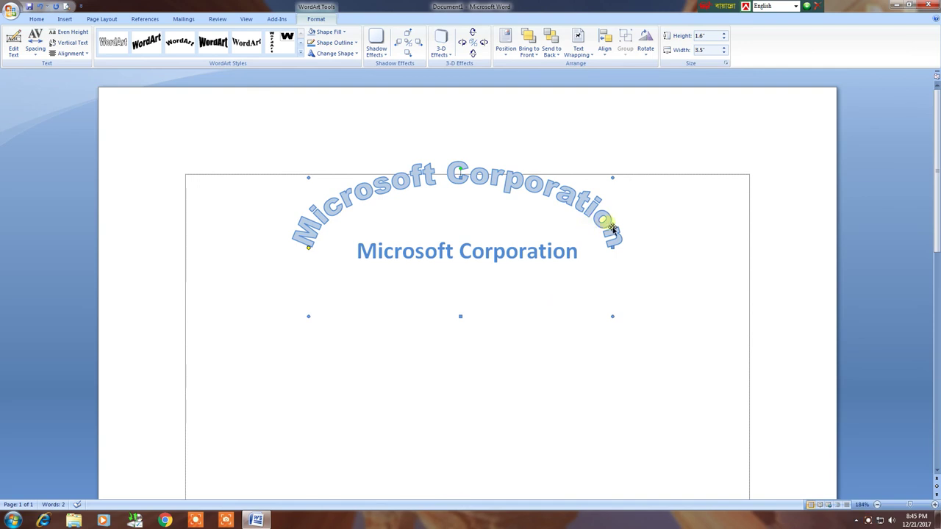
{"action": "left_click_drag", "start_coordinate": [616, 250], "coordinate": [624, 249]}
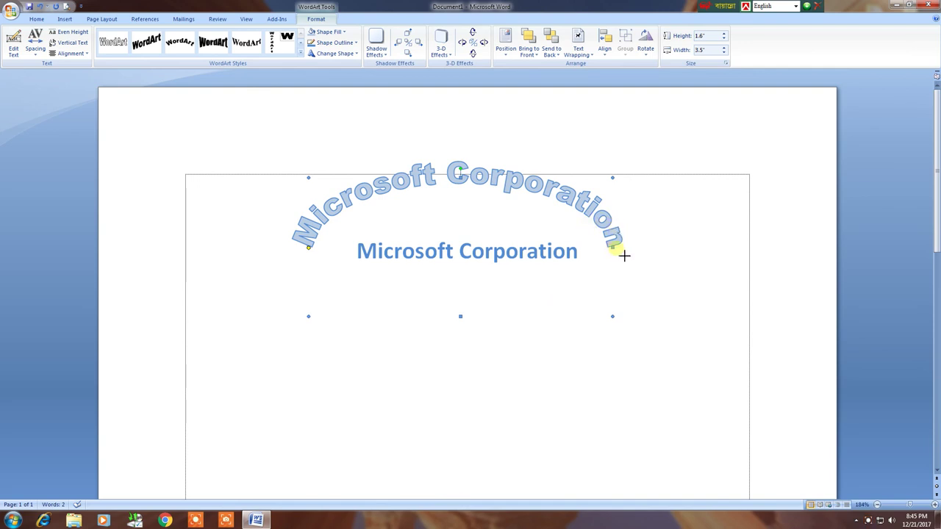